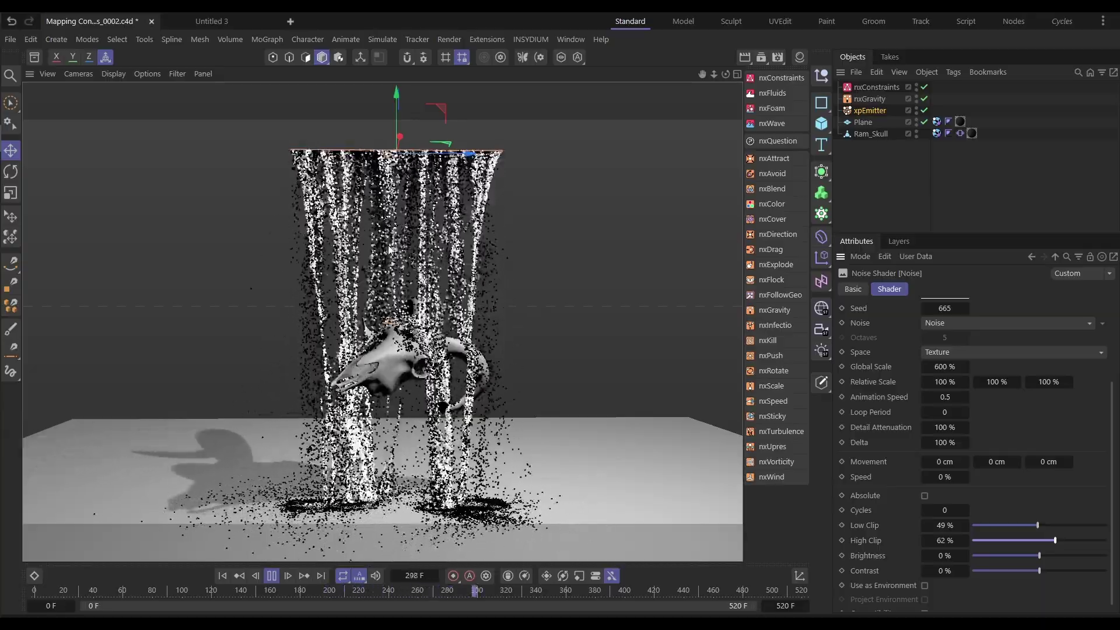
Step: Raise the finished curtain's Noise shader High Clip to 79%
{"action": "left_click_drag", "start_coordinate": [1054, 540], "coordinate": [1077, 540]}
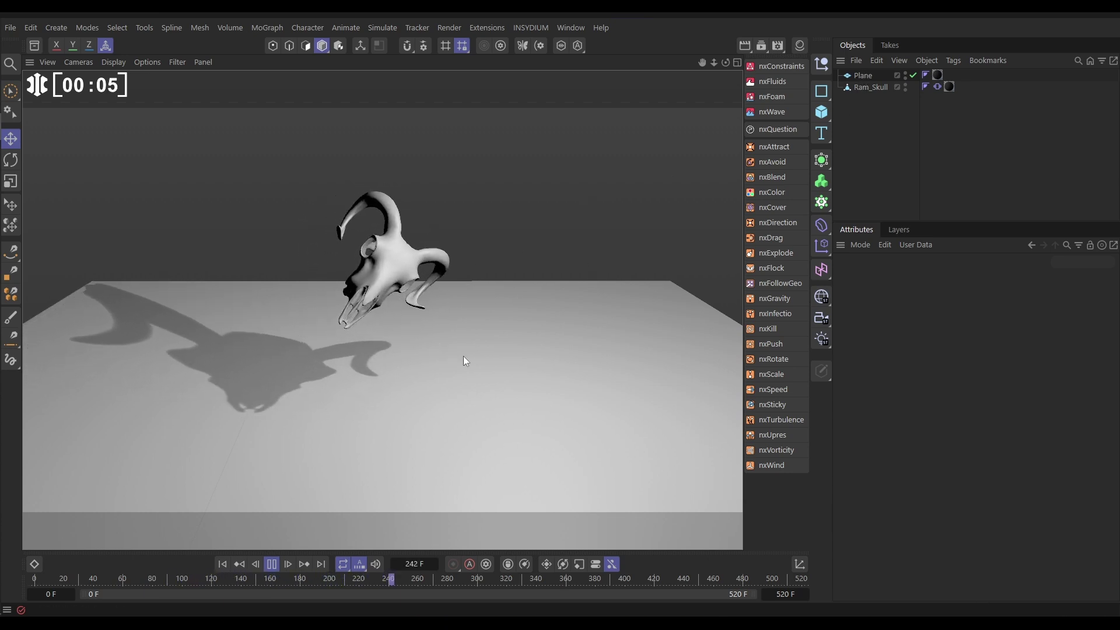
Step: Inspect the Plane and the skull's Vibrate tag (rotation 360°, 180°, 180°, frequency 0.053)
{"action": "left_click", "coordinate": [861, 76]}
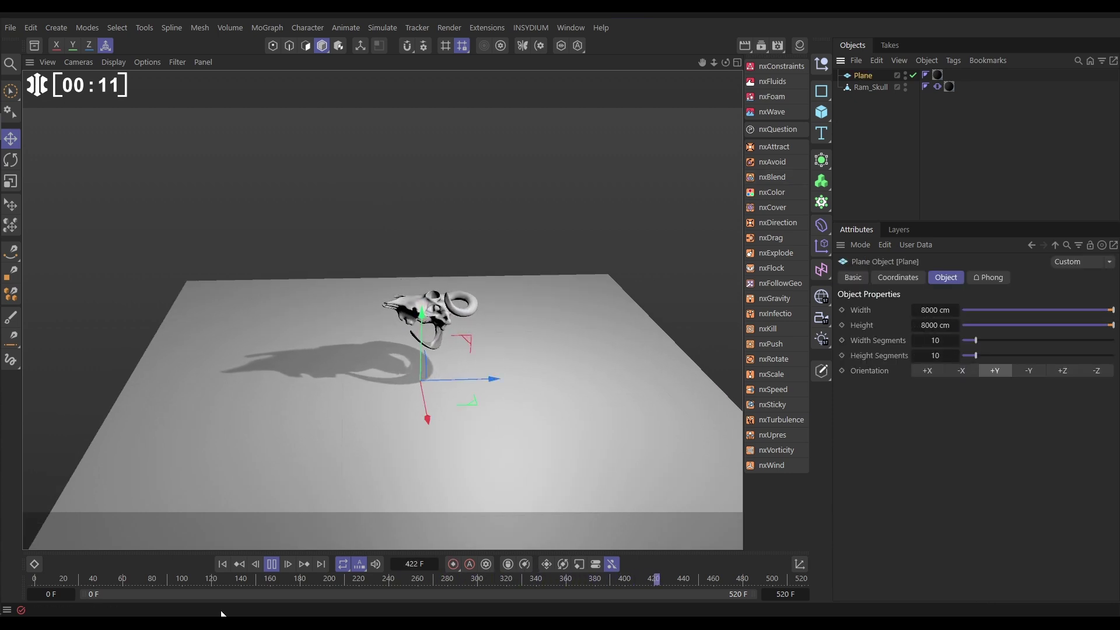
{"action": "key", "text": "space"}
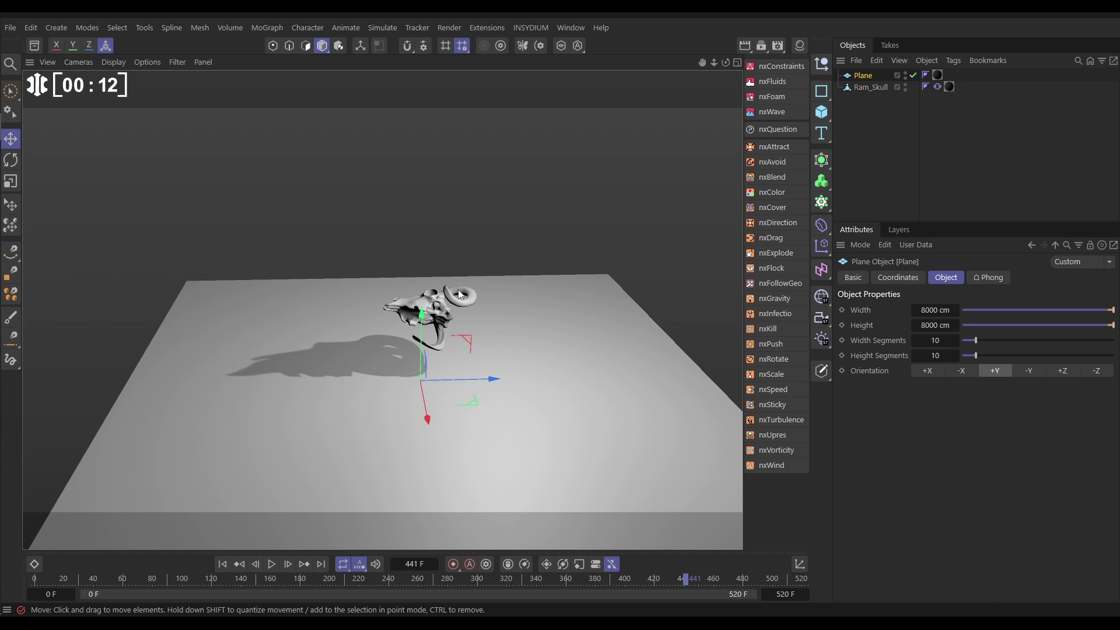
{"action": "left_click", "coordinate": [938, 87]}
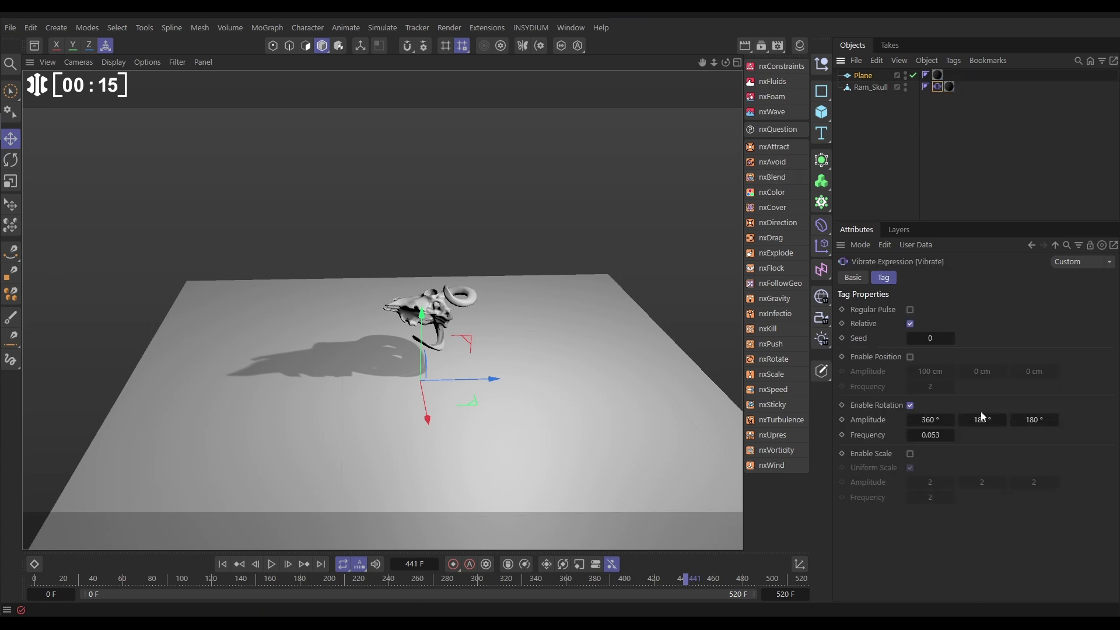
Step: Replay the skull's vibration from frame 0, stop at frame 28, and view from lower
{"action": "left_click", "coordinate": [222, 564]}
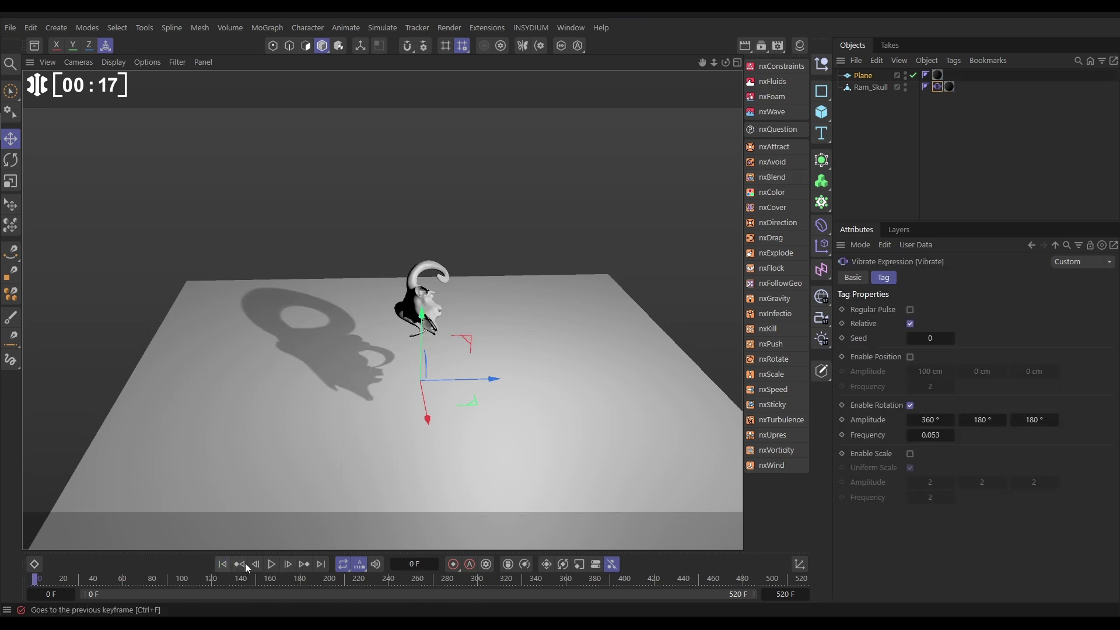
{"action": "left_click", "coordinate": [271, 564]}
{"action": "left_click", "coordinate": [271, 564]}
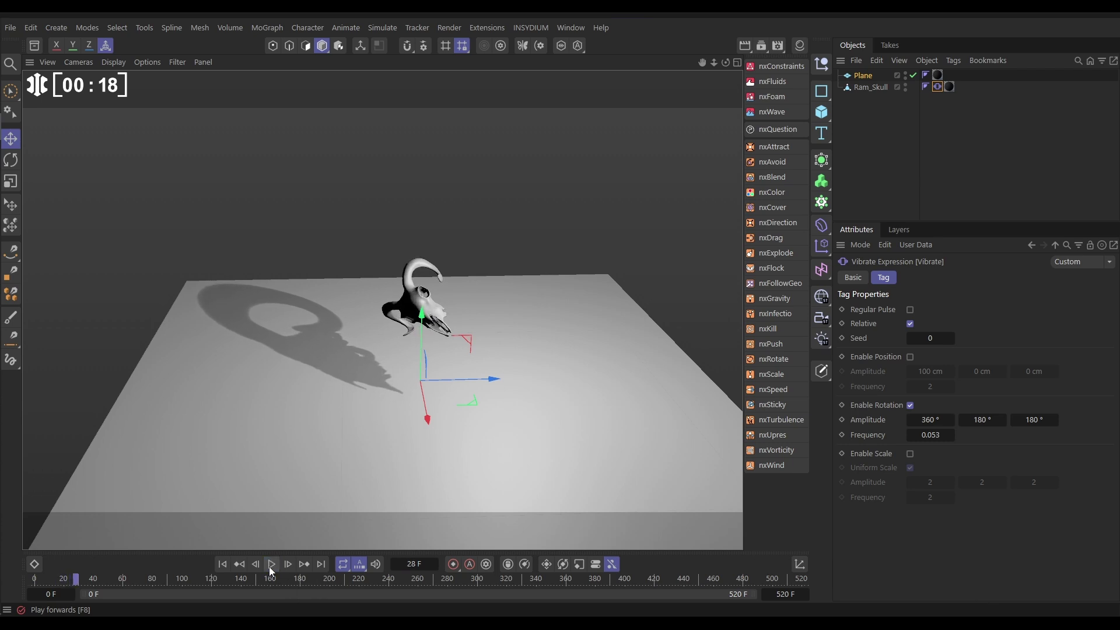
{"action": "left_click", "coordinate": [521, 195]}
{"action": "left_click_drag", "start_coordinate": [471, 352], "coordinate": [443, 337], "text": "alt"}
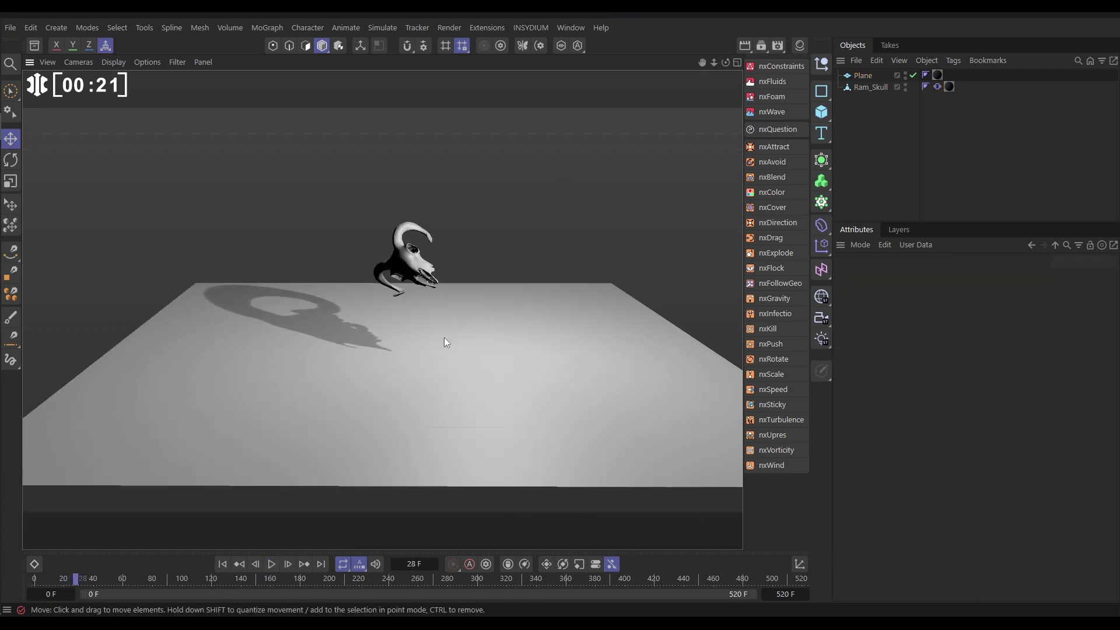
Step: Add xpCollider tags to both Plane and Ram_Skull
{"action": "left_click", "coordinate": [862, 76]}
{"action": "left_click", "coordinate": [871, 87], "text": "ctrl"}
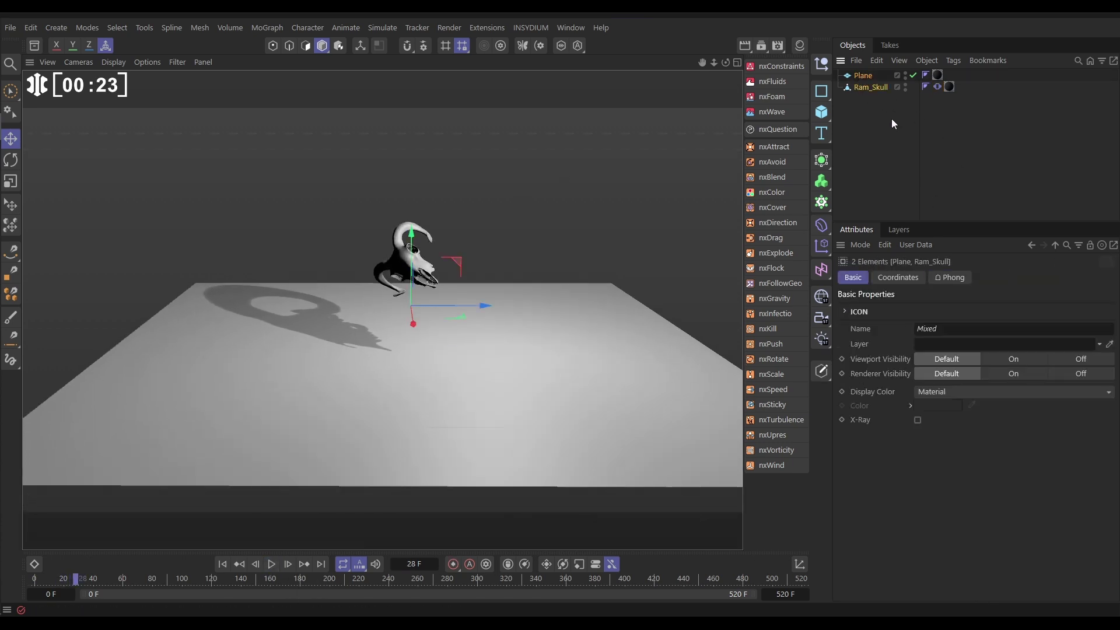
{"action": "left_click", "coordinate": [953, 60]}
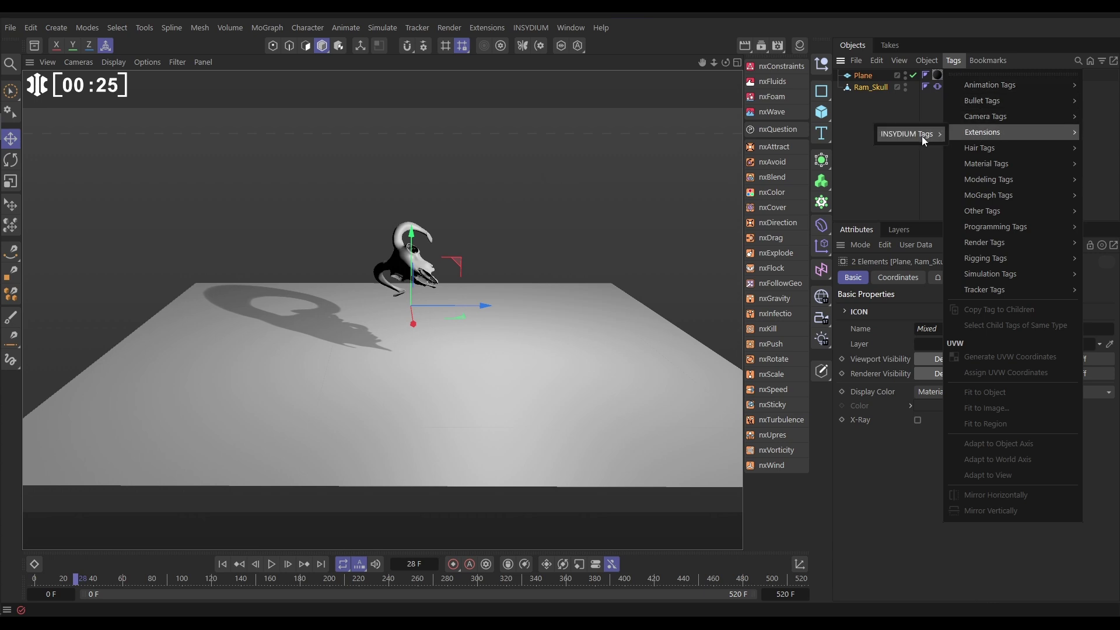
{"action": "mouse_move", "coordinate": [921, 134]}
{"action": "left_click", "coordinate": [989, 212]}
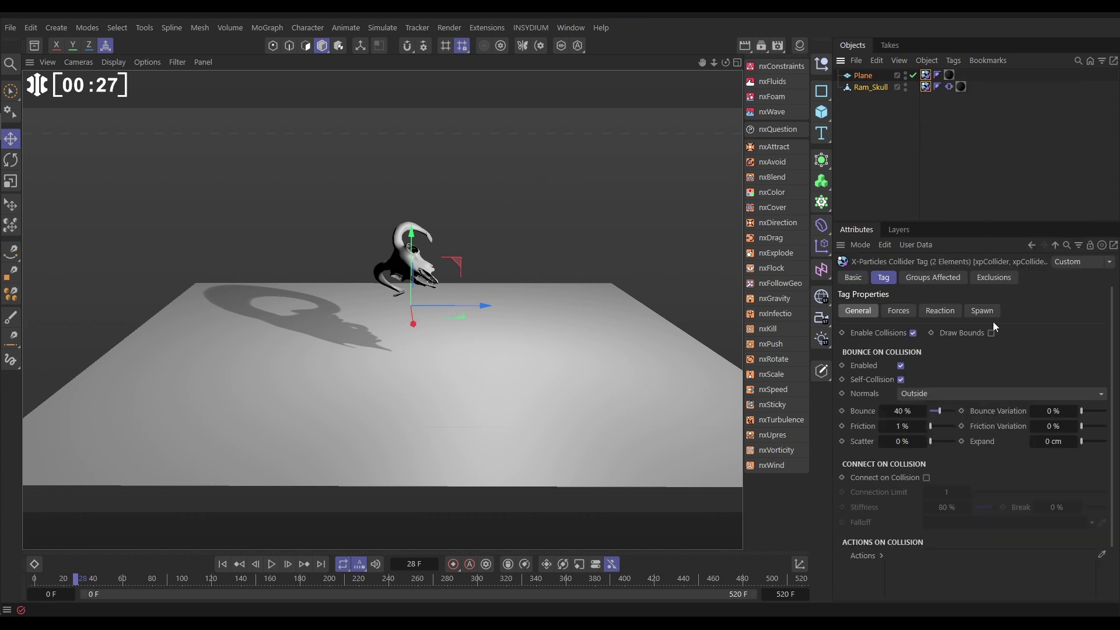
Step: Set plane collider to 0% bounce, 34% friction, 18% scatter; skull's to 0% bounce, 27% friction
{"action": "left_click", "coordinate": [926, 76]}
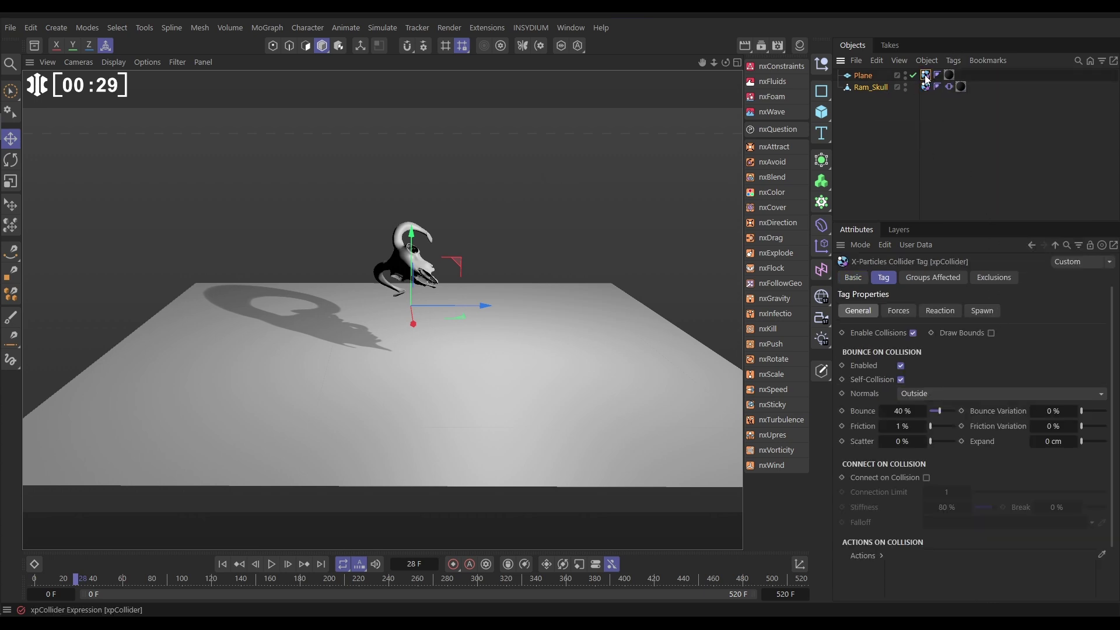
{"action": "left_click_drag", "start_coordinate": [940, 411], "coordinate": [942, 418]}
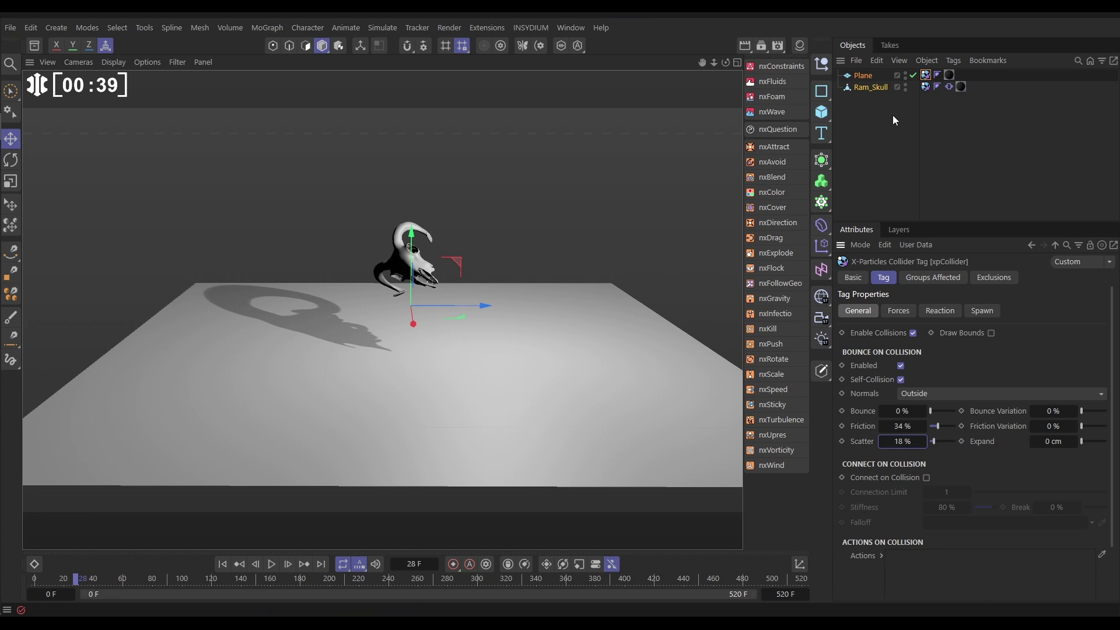
{"action": "left_click", "coordinate": [926, 86]}
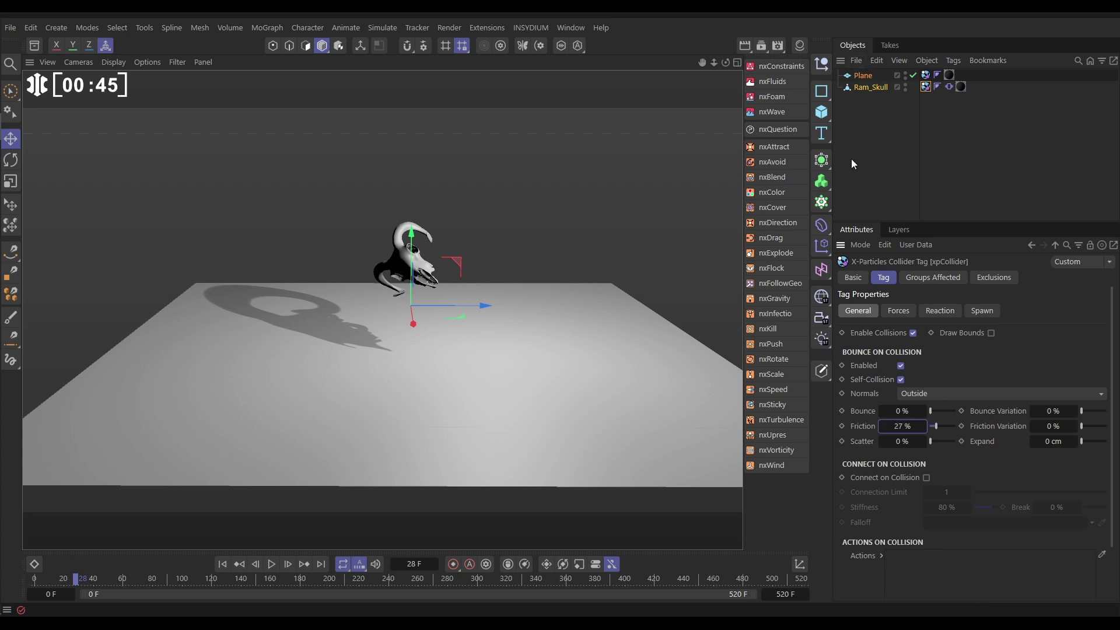
Step: Add an xpEmitter and raise it above the skull
{"action": "left_click", "coordinate": [527, 28]}
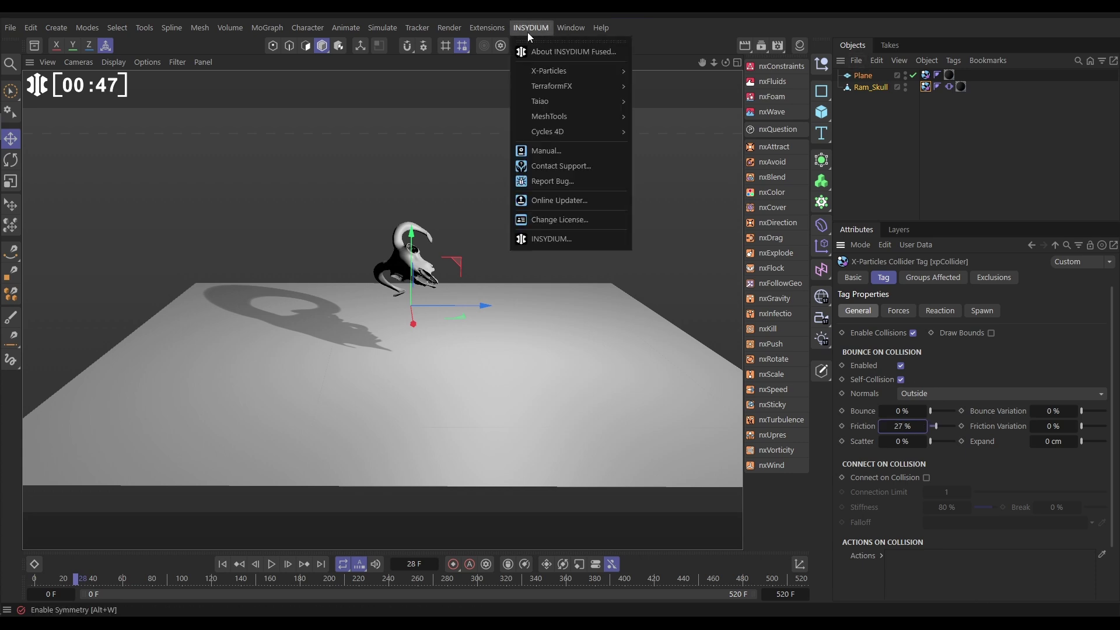
{"action": "mouse_move", "coordinate": [539, 77]}
{"action": "left_click", "coordinate": [663, 109]}
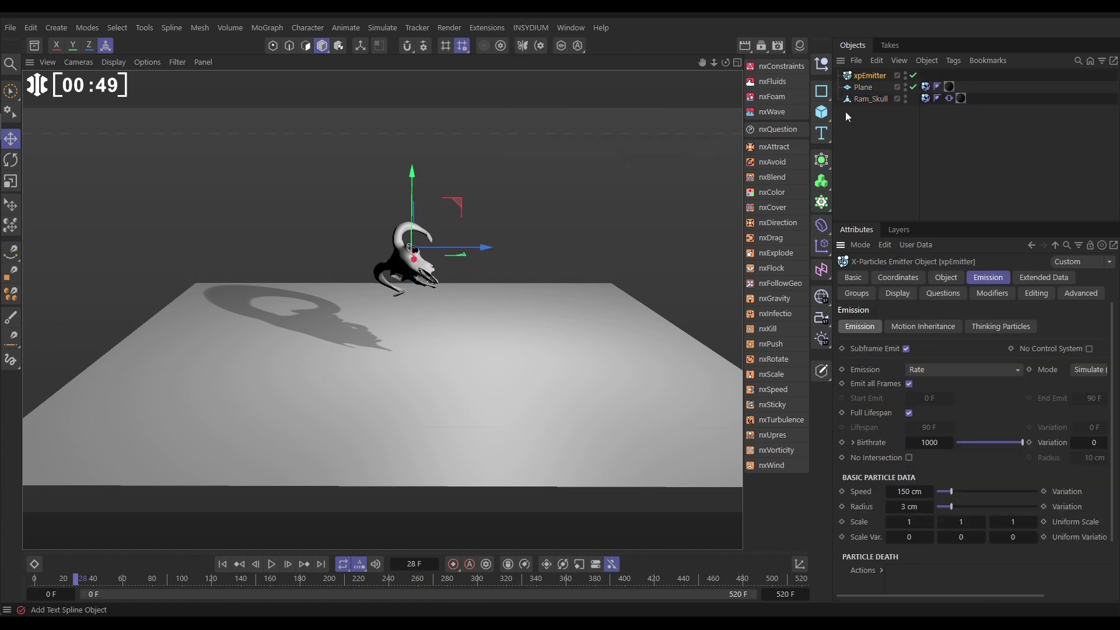
{"action": "left_click_drag", "start_coordinate": [412, 210], "coordinate": [414, 163]}
{"action": "left_click_drag", "start_coordinate": [417, 239], "coordinate": [455, 215], "text": "alt"}
{"action": "scroll", "coordinate": [449, 214], "scroll_direction": "up", "scroll_amount": 3}
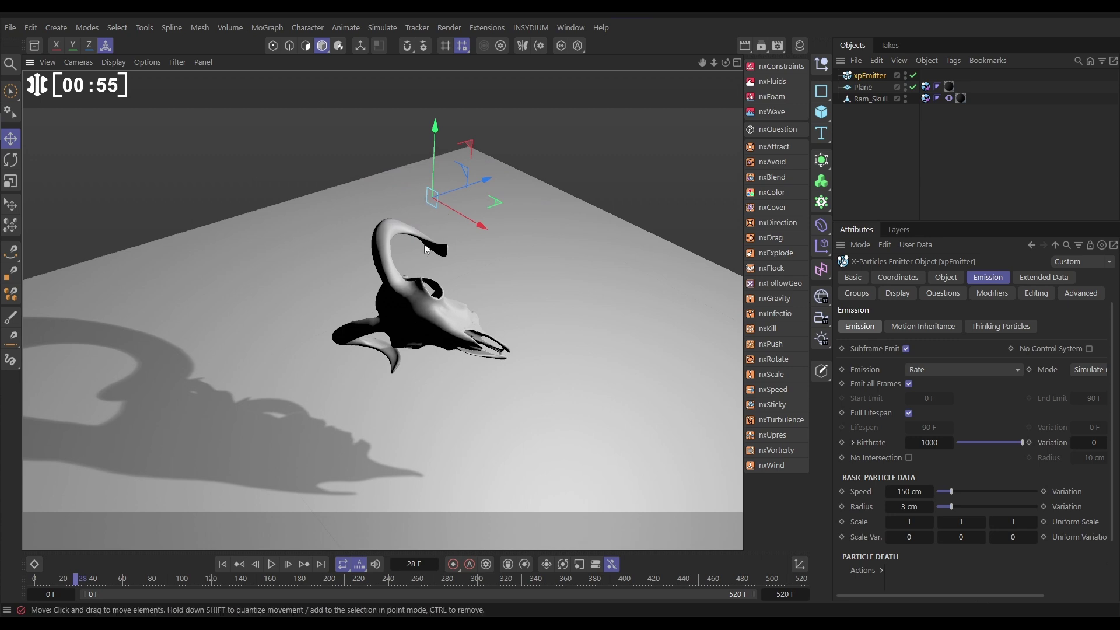
Step: Set the emitter plane to Y- with width 200 cm and height 1500 cm
{"action": "left_click", "coordinate": [944, 278]}
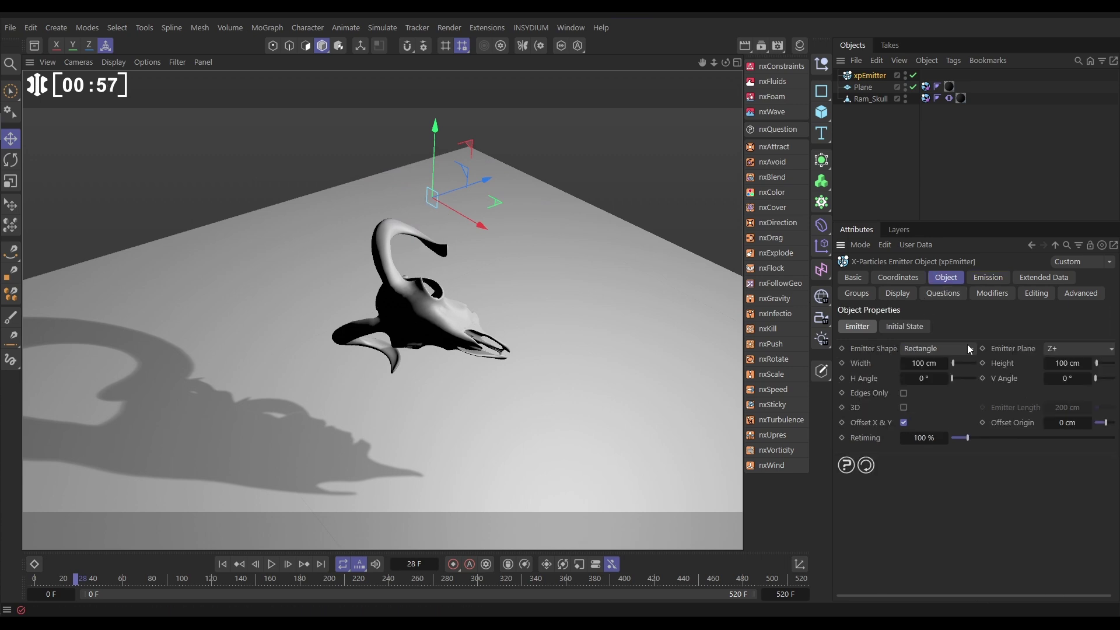
{"action": "left_click", "coordinate": [1060, 349]}
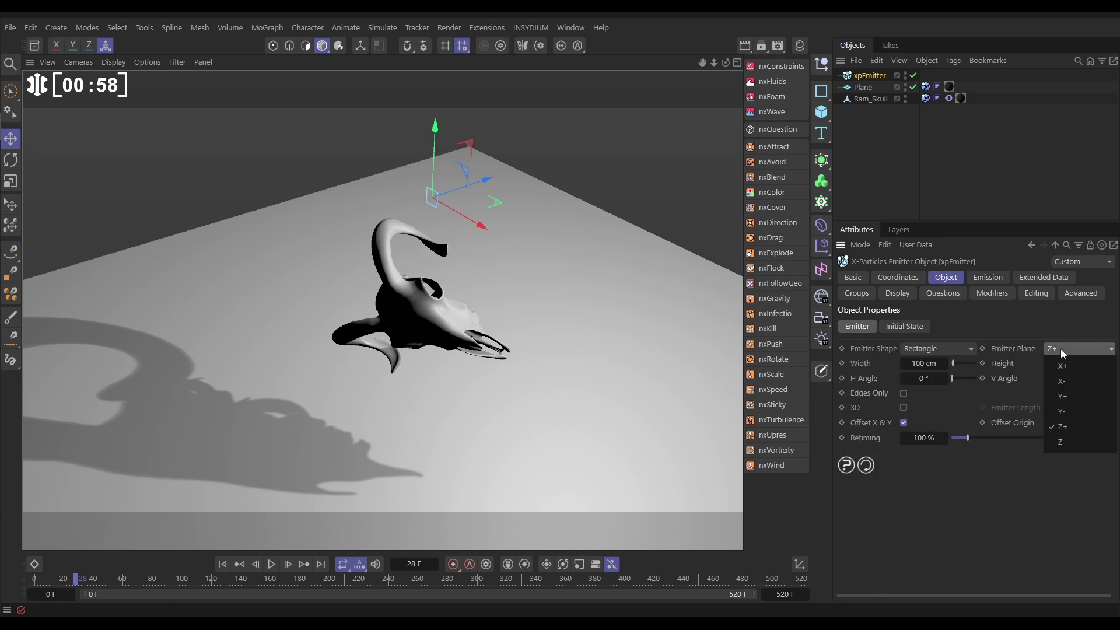
{"action": "left_click", "coordinate": [1076, 405]}
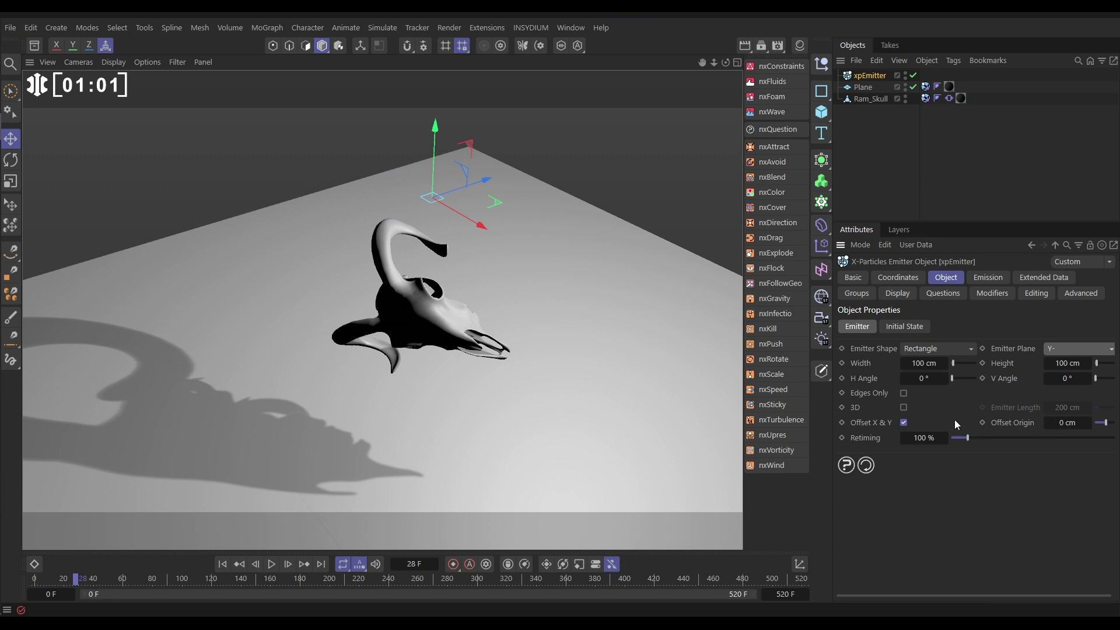
{"action": "left_click", "coordinate": [917, 363]}
{"action": "type", "text": "200"}
{"action": "key", "text": "Return"}
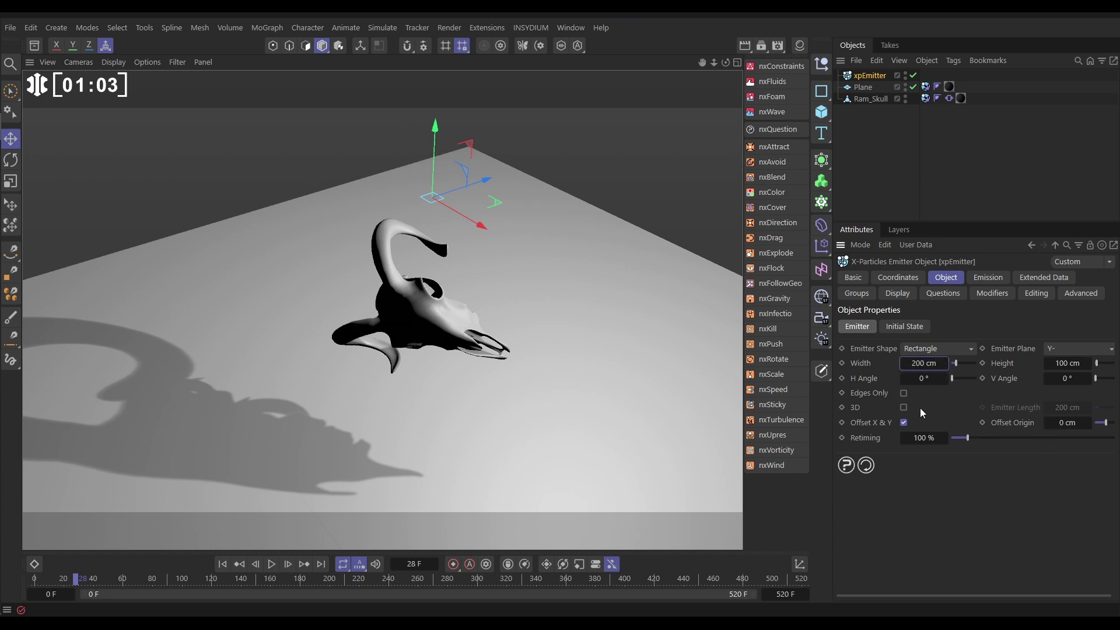
{"action": "left_click", "coordinate": [1063, 363]}
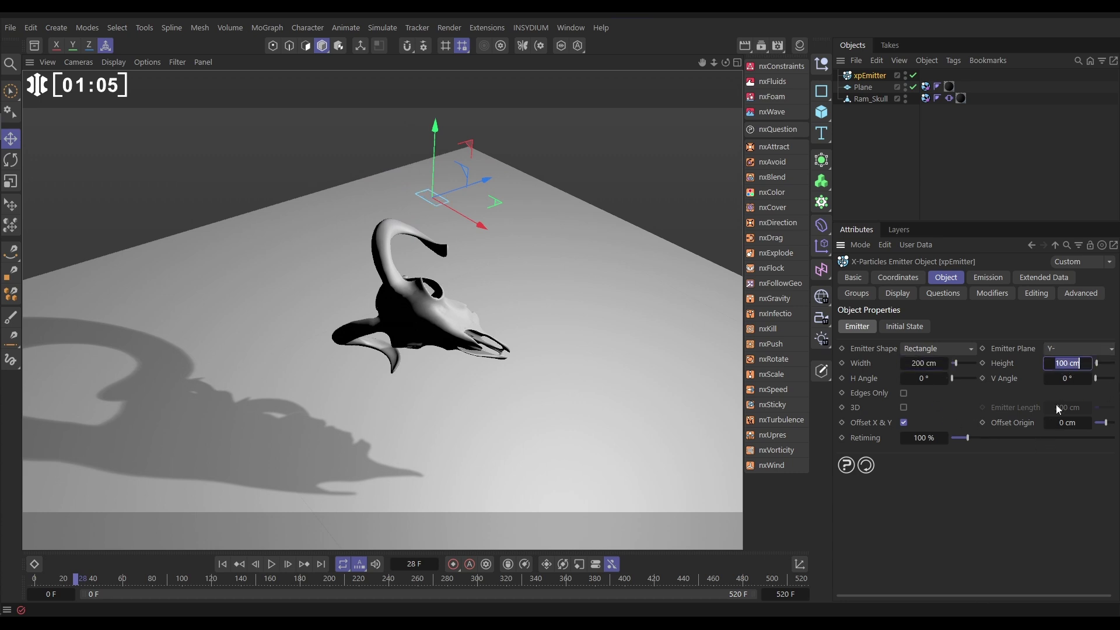
{"action": "type", "text": "1500"}
{"action": "key", "text": "Return"}
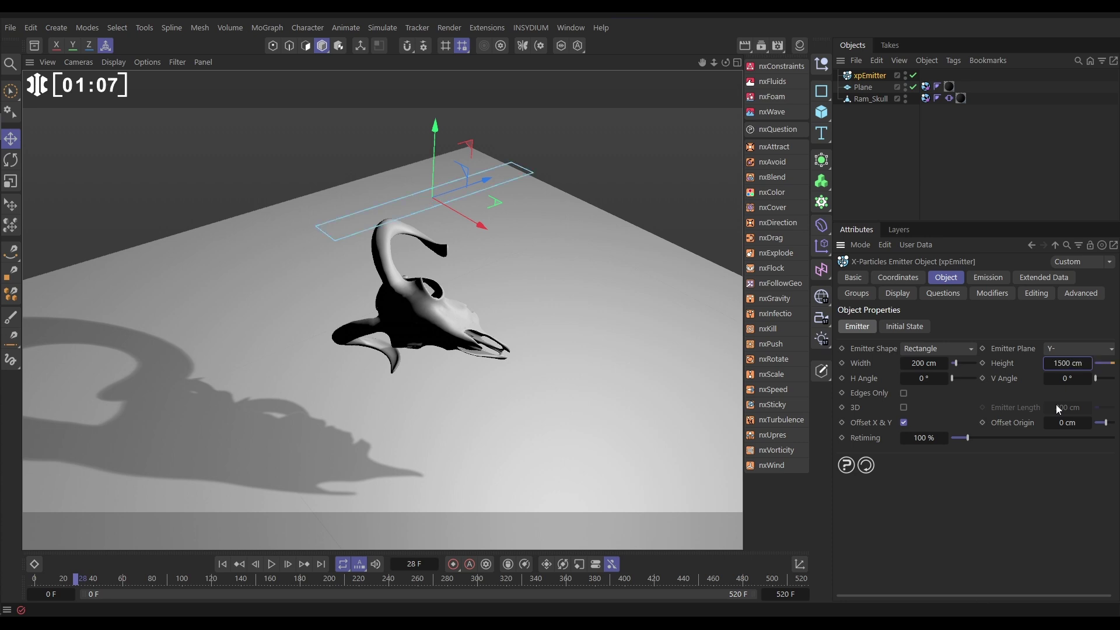
{"action": "left_click_drag", "start_coordinate": [428, 309], "coordinate": [379, 291], "text": "alt"}
Step: Give particles a 220-frame lifespan with 30 F variation, 15000 birthrate and 0 cm speed
{"action": "left_click", "coordinate": [988, 277]}
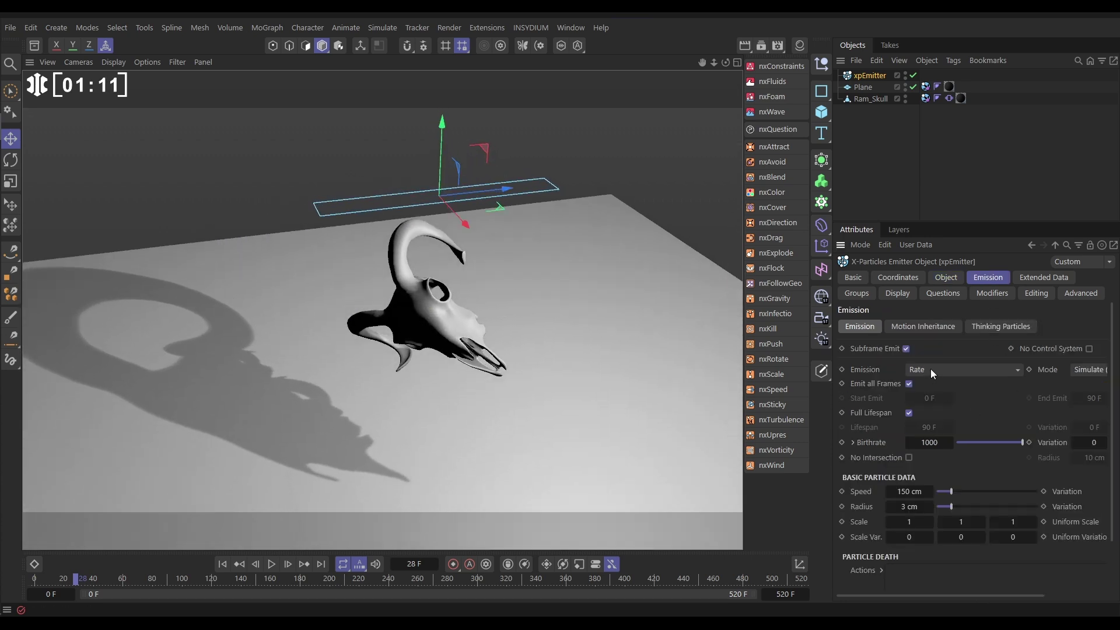
{"action": "left_click", "coordinate": [908, 413]}
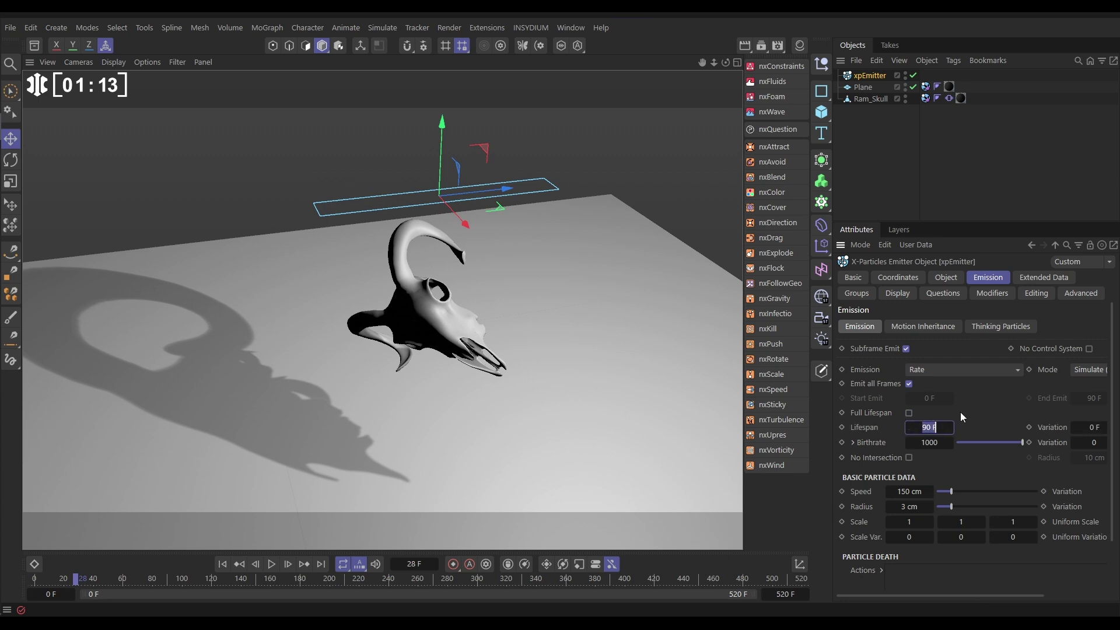
{"action": "type", "text": "220"}
{"action": "key", "text": "Tab"}
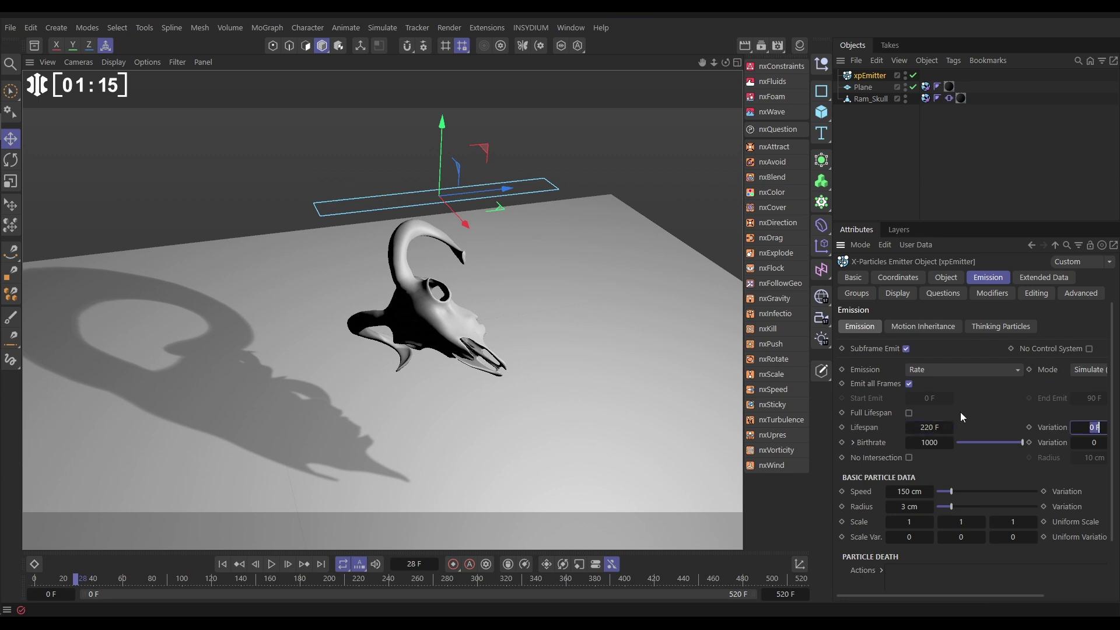
{"action": "type", "text": "30"}
{"action": "key", "text": "Return"}
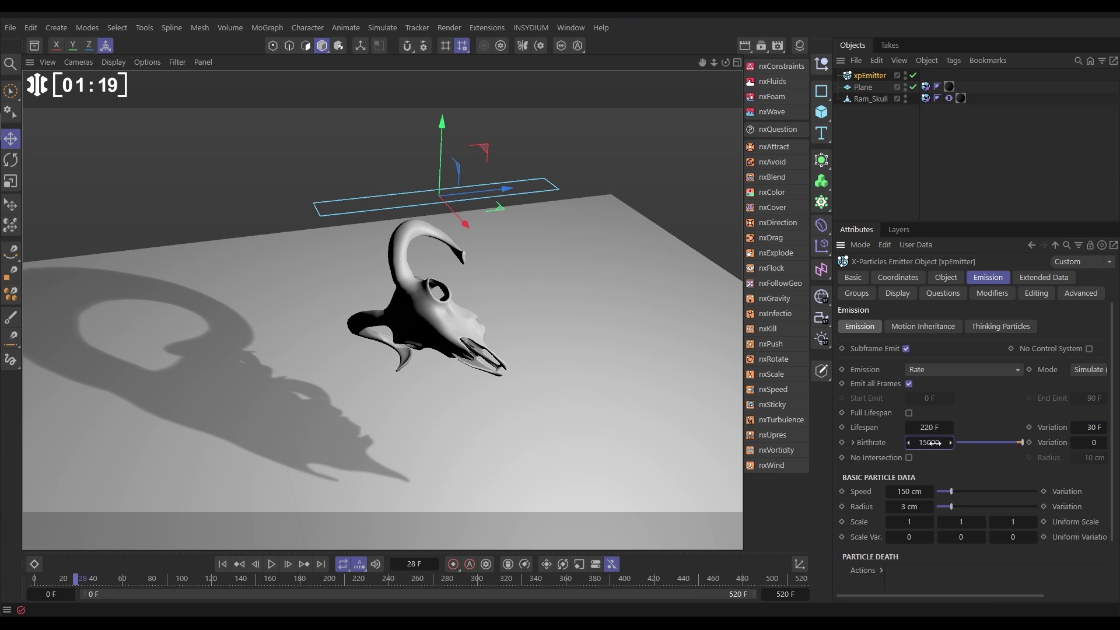
{"action": "left_click", "coordinate": [853, 443]}
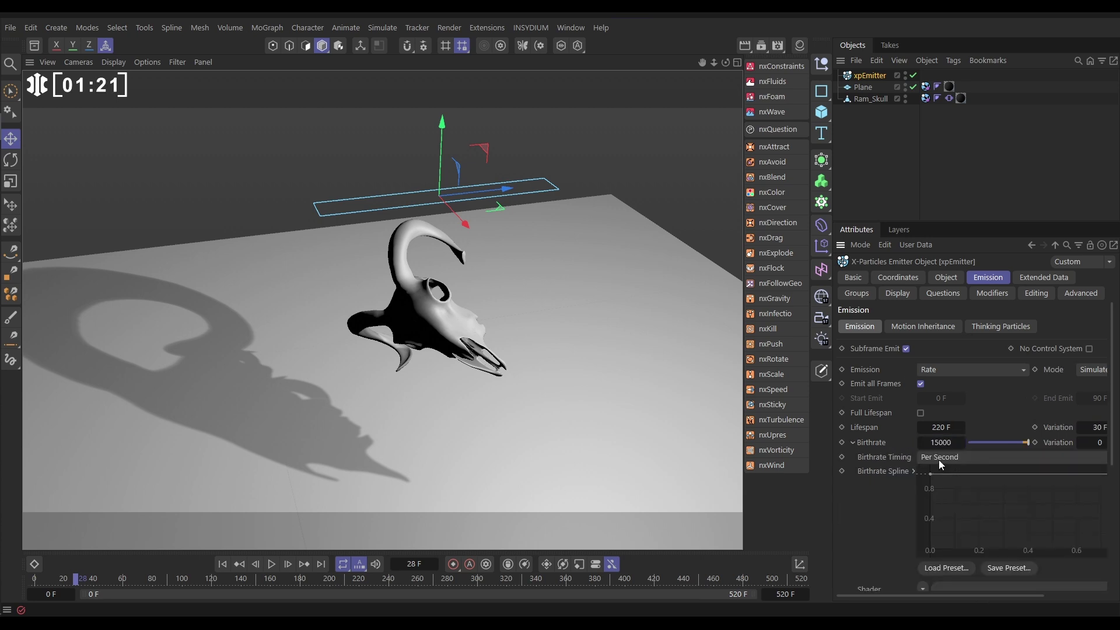
{"action": "left_click", "coordinate": [854, 442]}
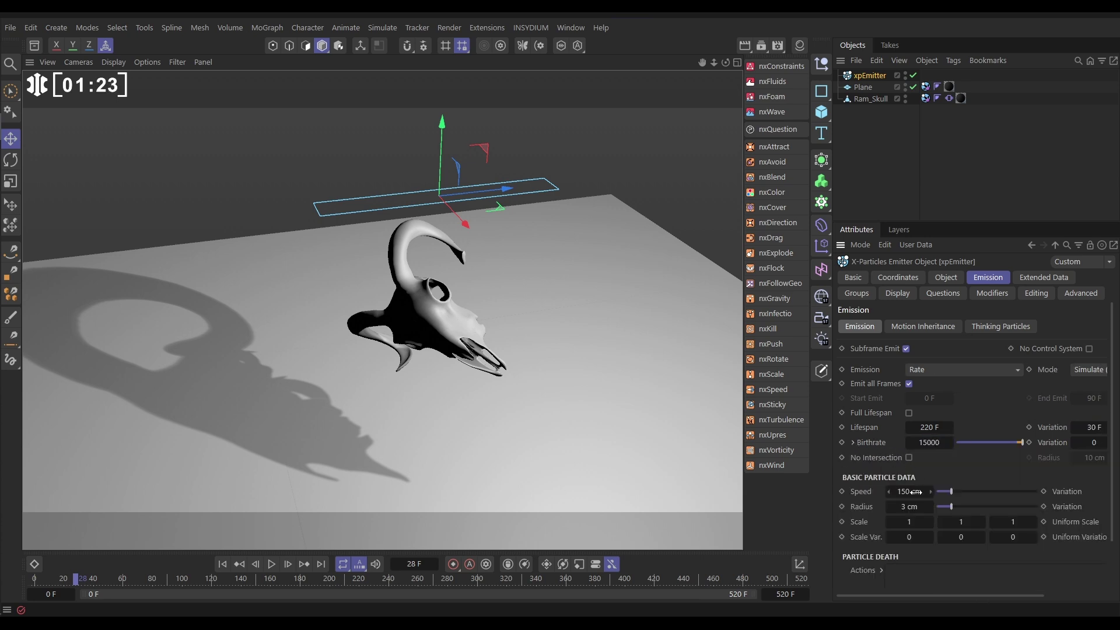
{"action": "left_click", "coordinate": [898, 491]}
Step: Replay the simulation, then move the emitter high above the skull
{"action": "left_click", "coordinate": [222, 564]}
{"action": "left_click", "coordinate": [272, 563]}
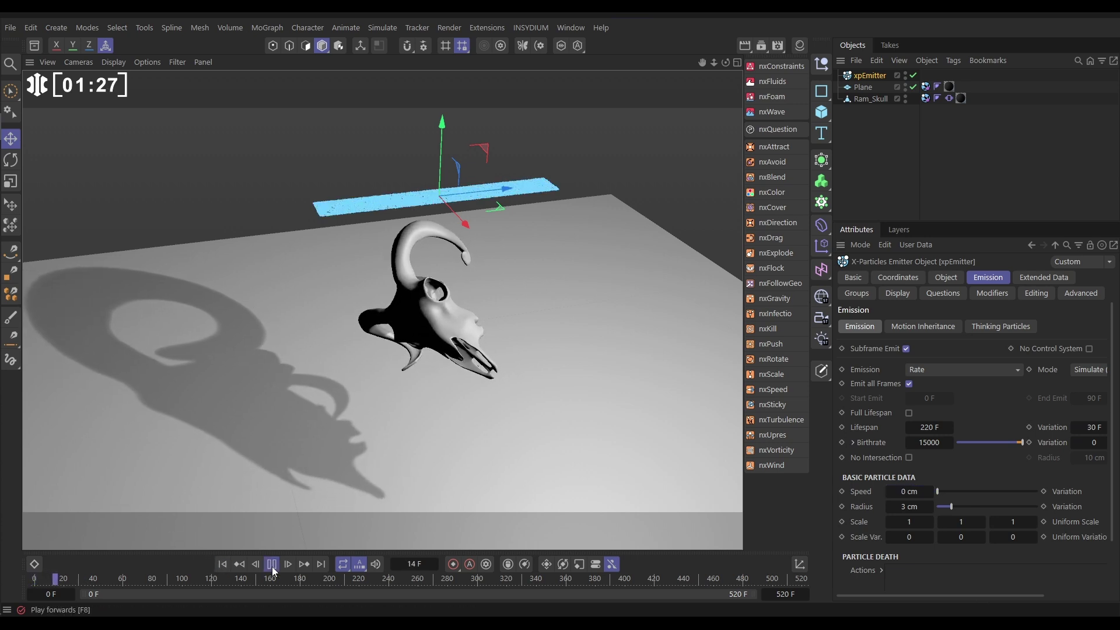
{"action": "left_click", "coordinate": [272, 564]}
{"action": "left_click_drag", "start_coordinate": [414, 350], "coordinate": [387, 327], "text": "alt"}
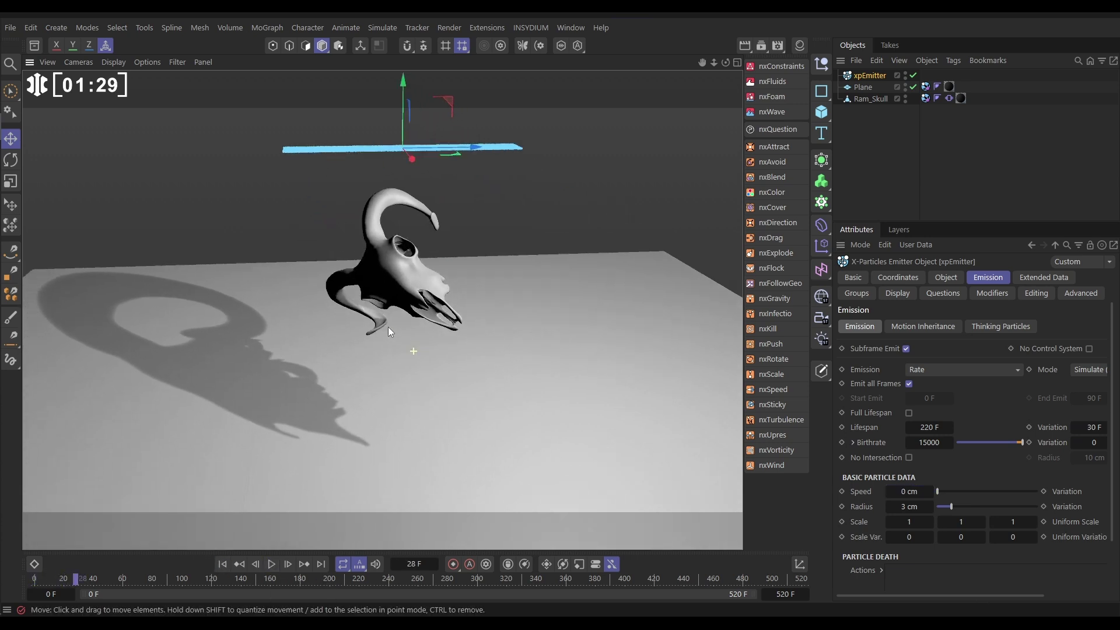
{"action": "middle_click_drag", "start_coordinate": [434, 295], "coordinate": [419, 350], "text": "alt"}
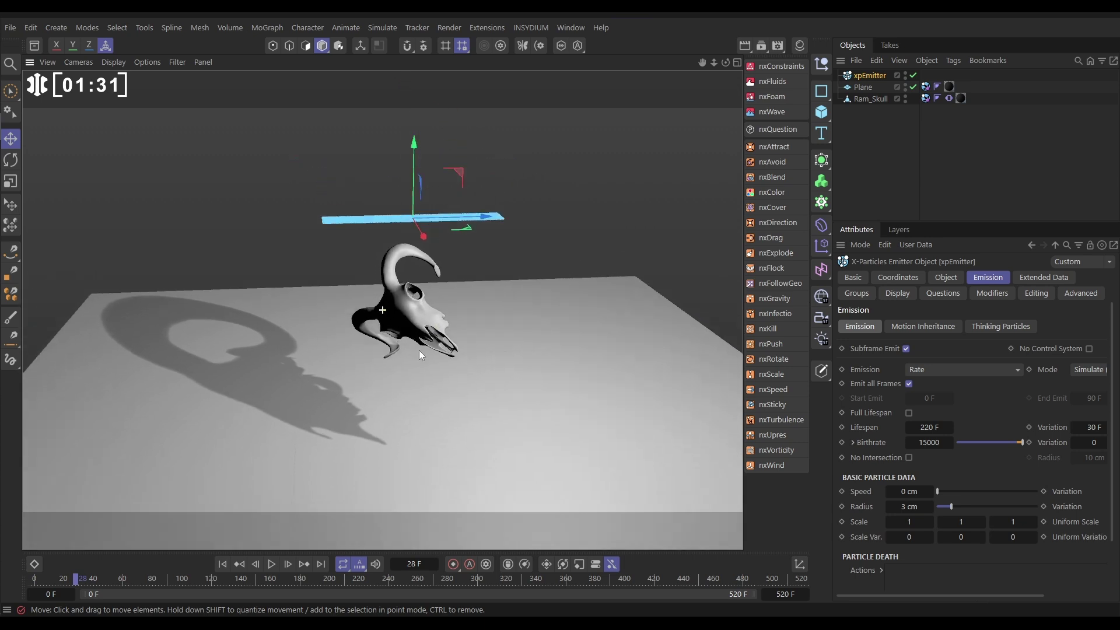
{"action": "scroll", "coordinate": [419, 350], "scroll_direction": "down", "scroll_amount": 2}
{"action": "left_click_drag", "start_coordinate": [418, 194], "coordinate": [429, 111]}
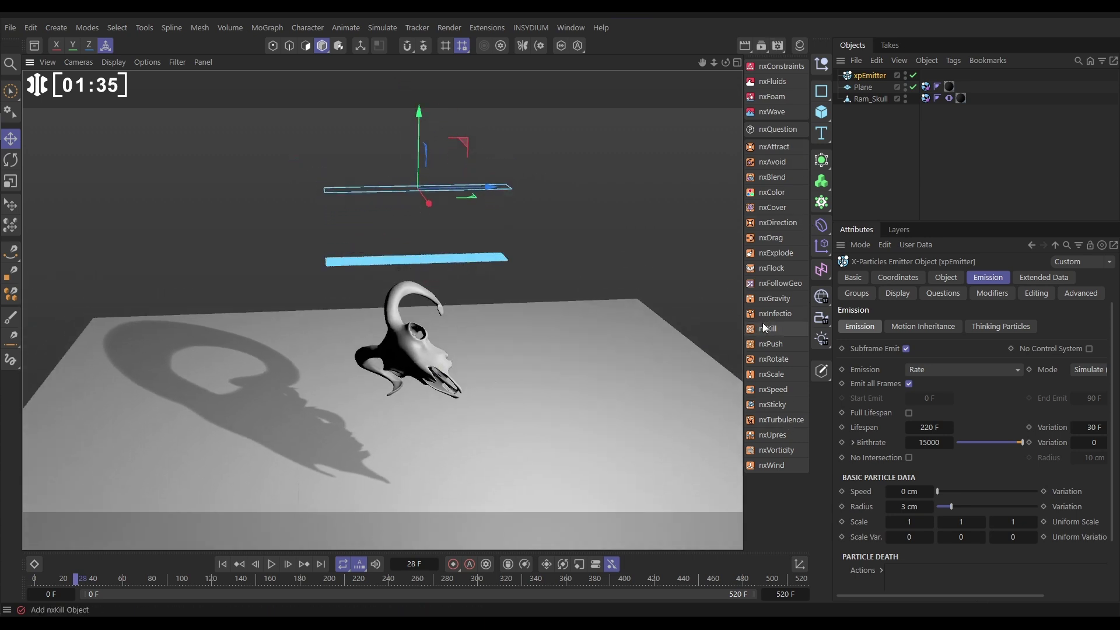
Step: Add an nxGravity modifier with Gravity Strength 500 cm
{"action": "left_click", "coordinate": [771, 299]}
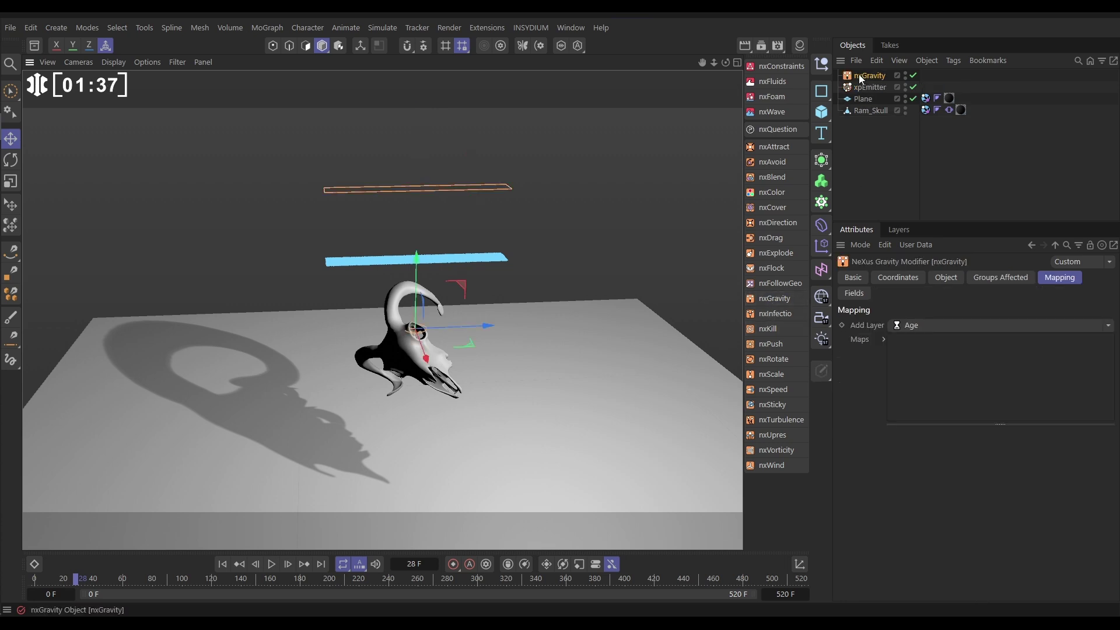
{"action": "left_click", "coordinate": [944, 278]}
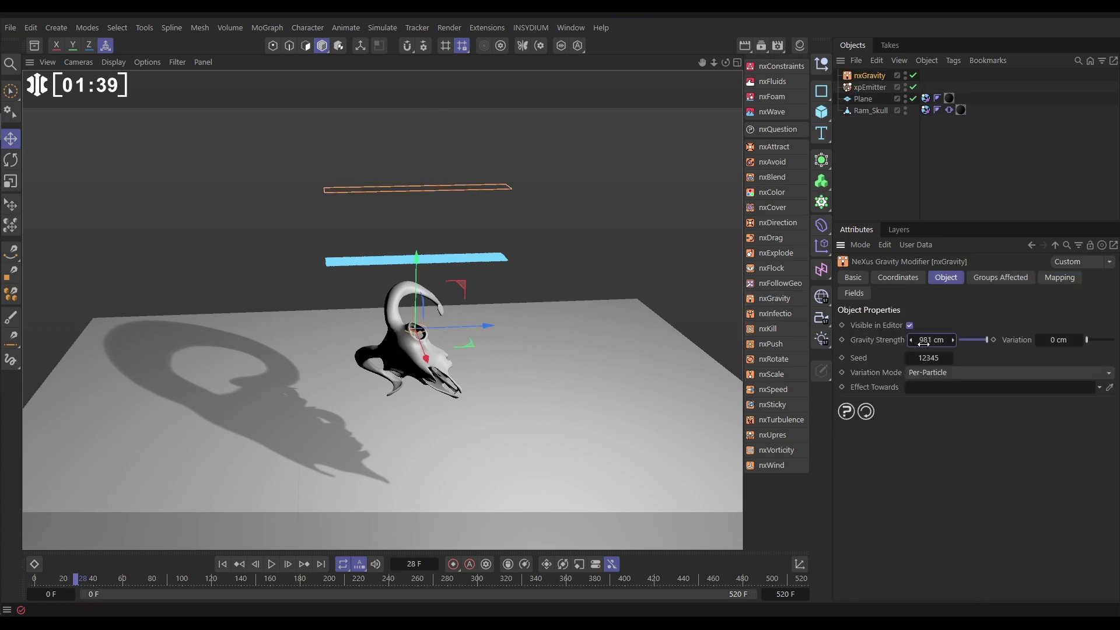
{"action": "type", "text": "500"}
{"action": "key", "text": "Return"}
Step: Replay the particles pouring over the skull and stop at frame 162
{"action": "left_click", "coordinate": [222, 564]}
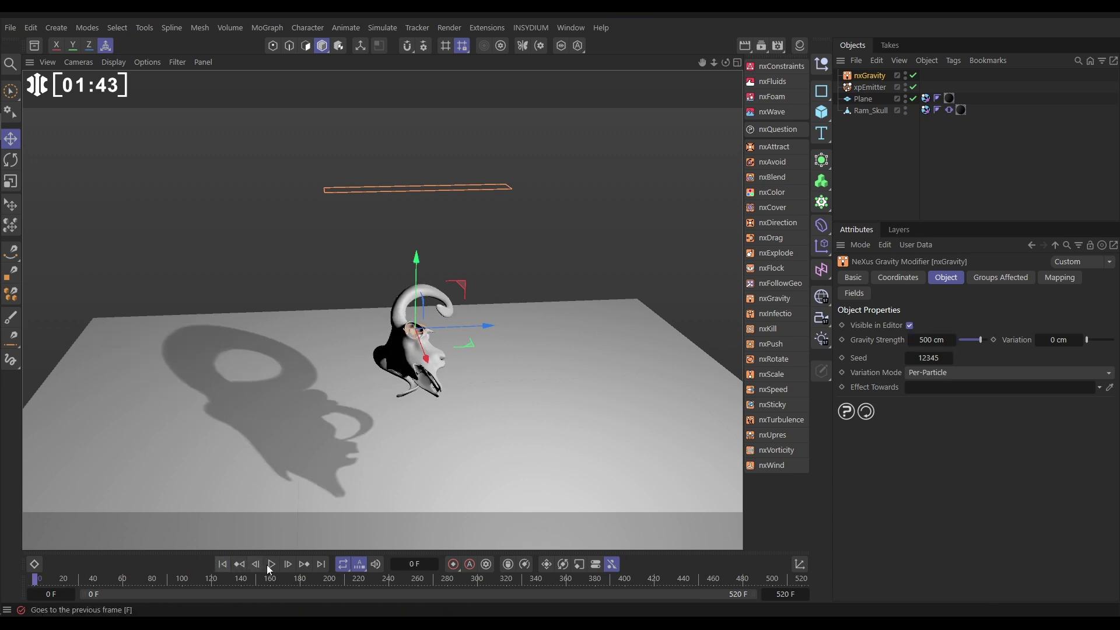
{"action": "left_click", "coordinate": [271, 563]}
{"action": "left_click_drag", "start_coordinate": [590, 223], "coordinate": [537, 356], "text": "alt"}
{"action": "left_click", "coordinate": [549, 350]}
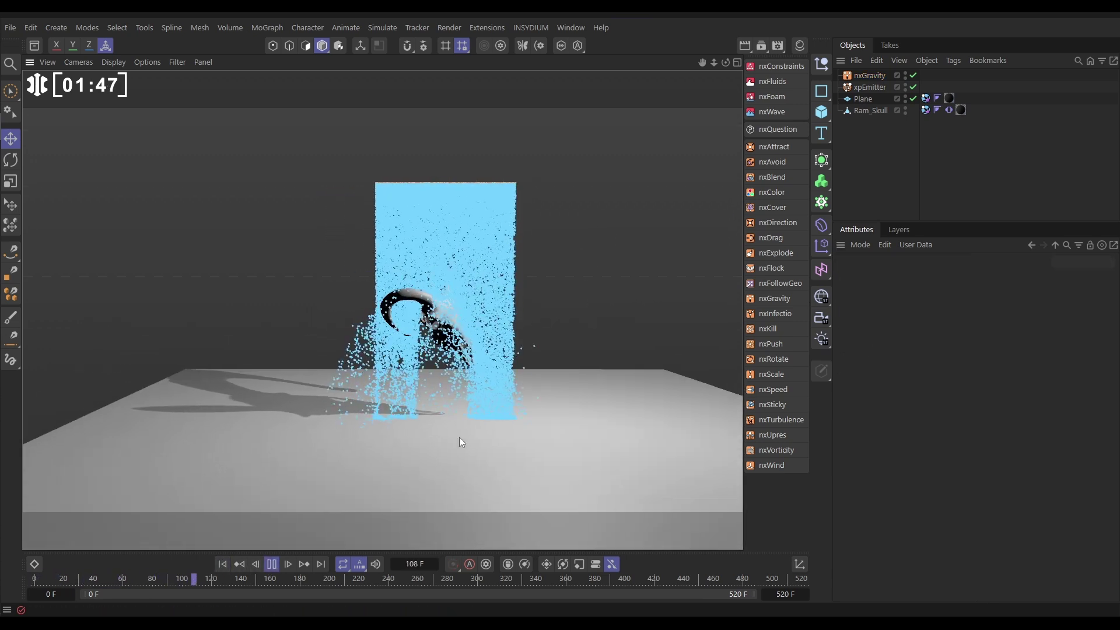
{"action": "left_click", "coordinate": [271, 564]}
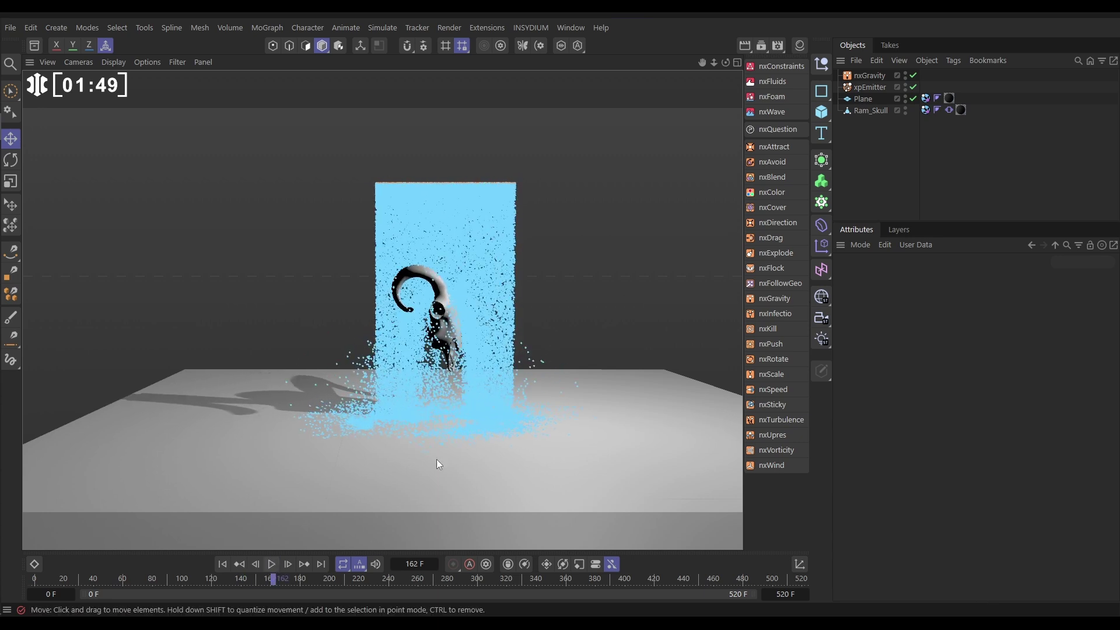
{"action": "left_click_drag", "start_coordinate": [459, 328], "coordinate": [372, 255], "text": "alt"}
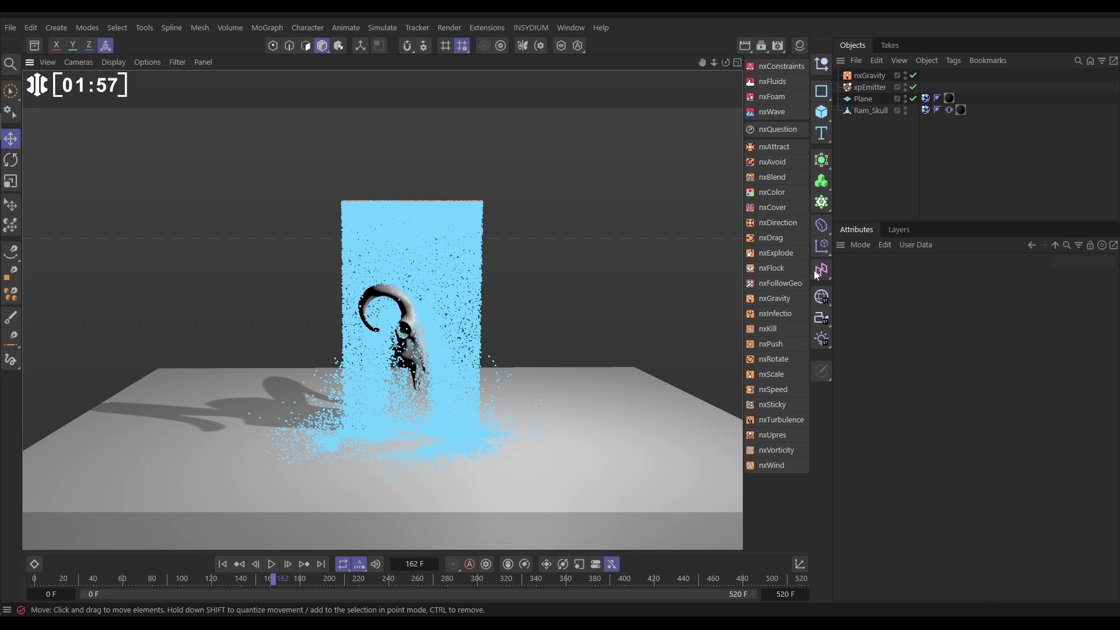
Step: Switch the xpEmitter's Display Color Mode to Use Shader and bring up the shader list
{"action": "left_click", "coordinate": [875, 87]}
{"action": "left_click", "coordinate": [896, 293]}
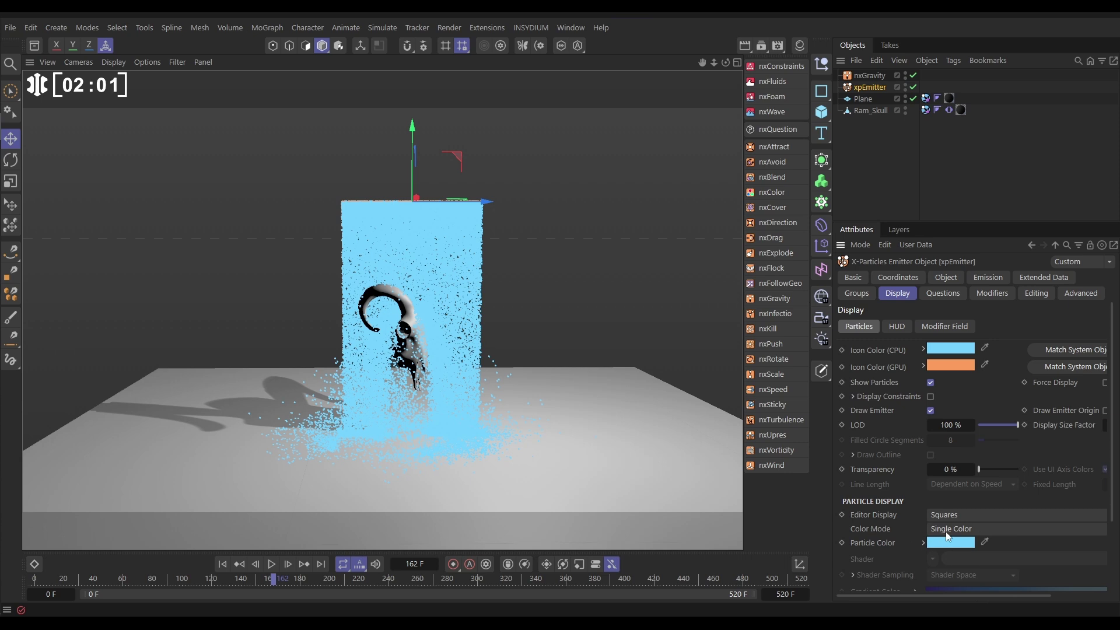
{"action": "left_click", "coordinate": [970, 528]}
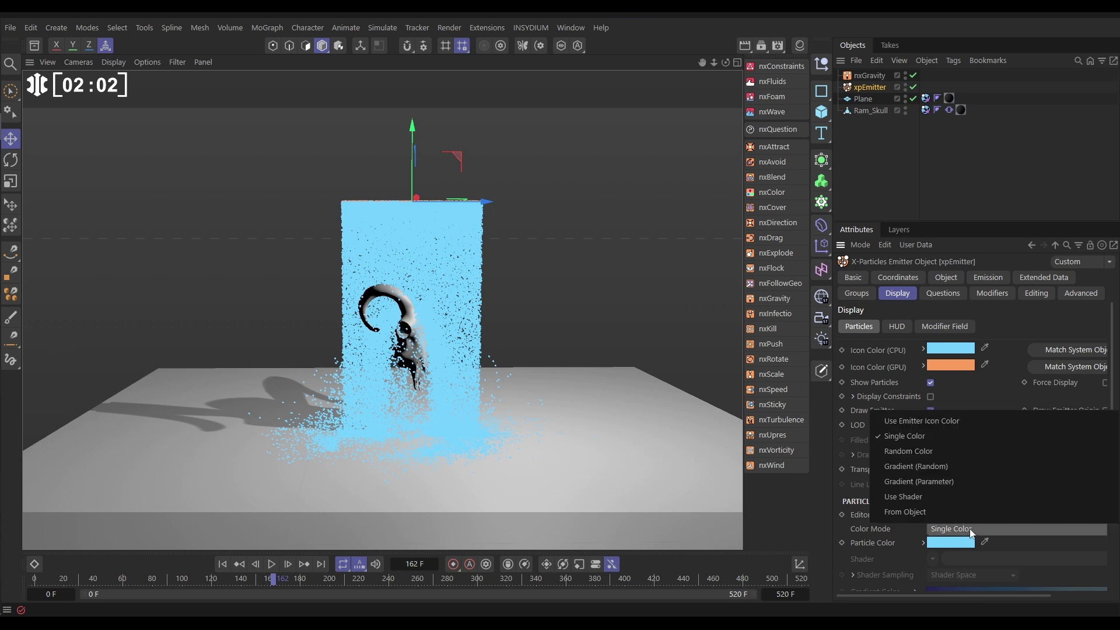
{"action": "left_click", "coordinate": [915, 512]}
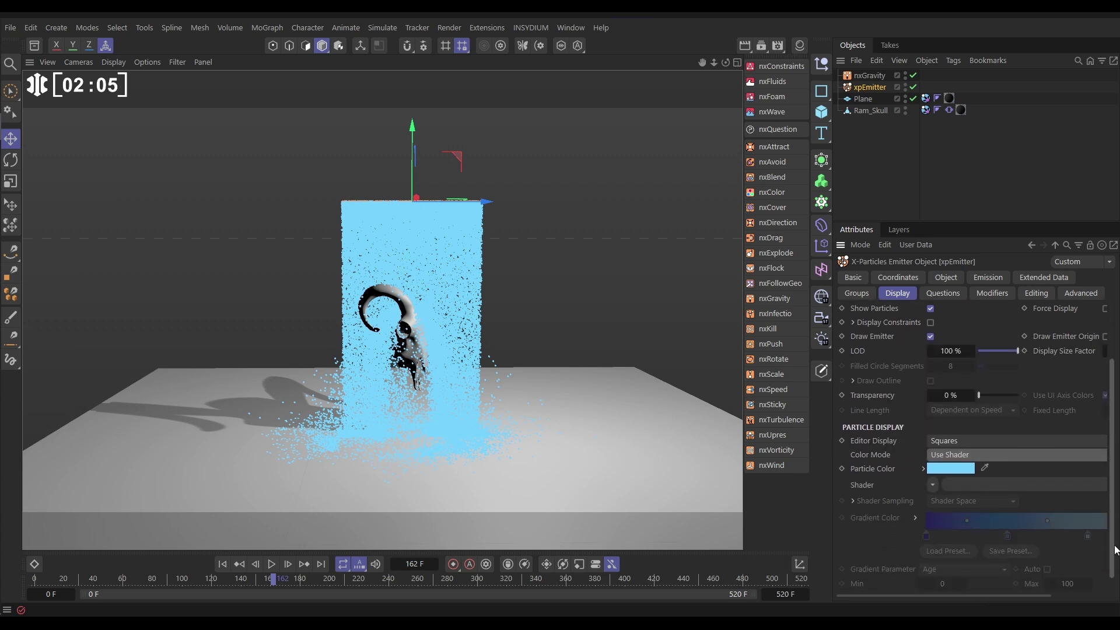
{"action": "scroll", "coordinate": [939, 478], "scroll_direction": "down", "scroll_amount": 3}
{"action": "left_click", "coordinate": [932, 467]}
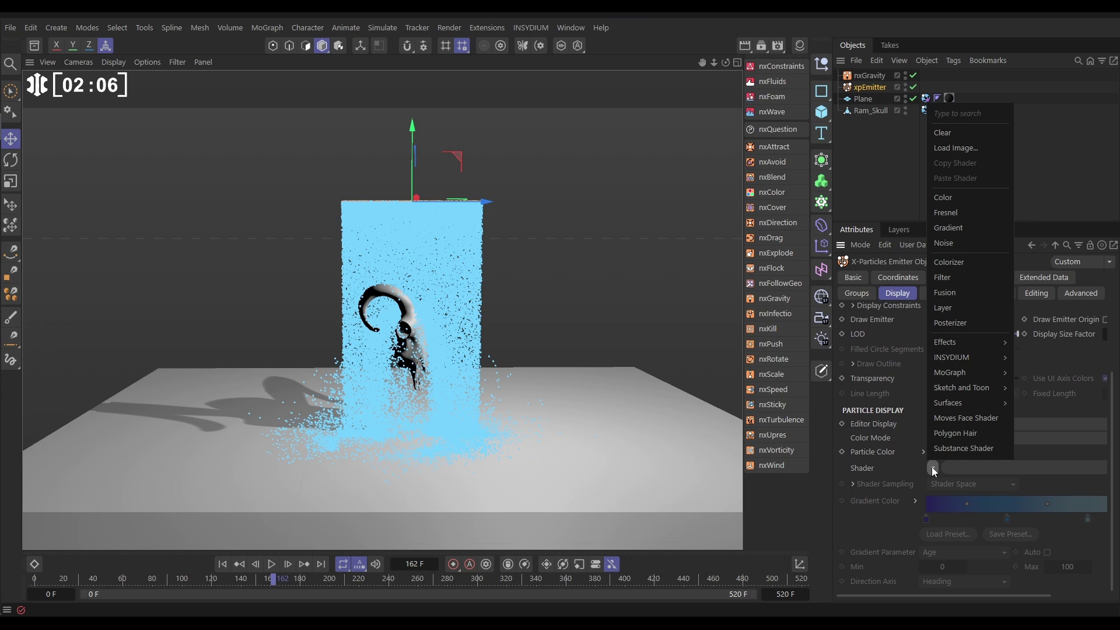
Step: Assign a Noise shader with Global Scale 600%, Low Clip 51% and High Clip 67%
{"action": "left_click", "coordinate": [945, 245]}
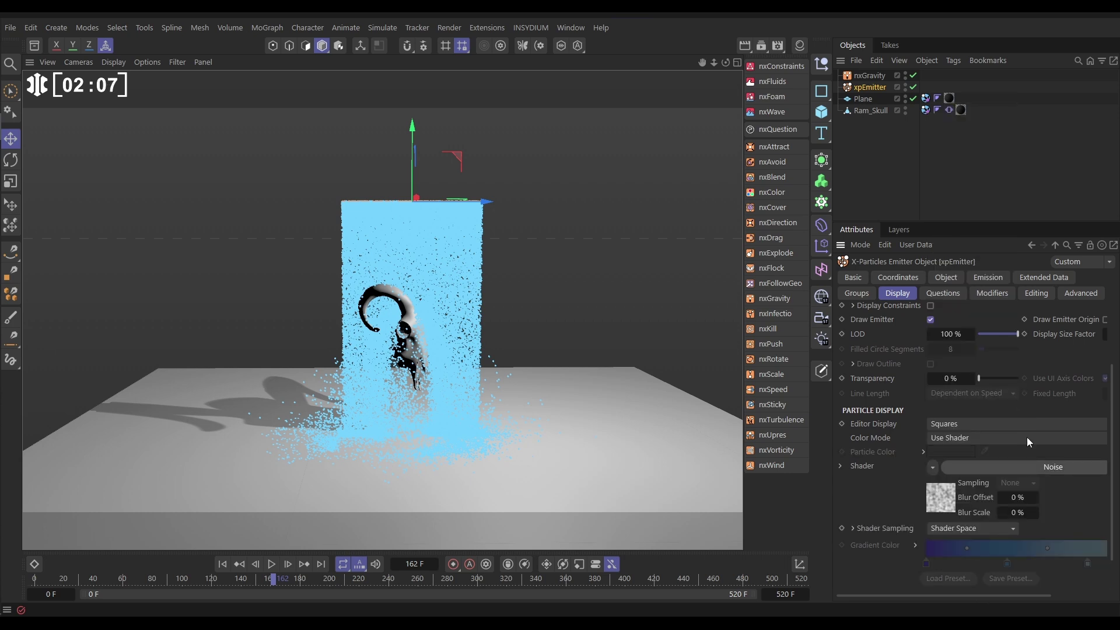
{"action": "left_click", "coordinate": [932, 502]}
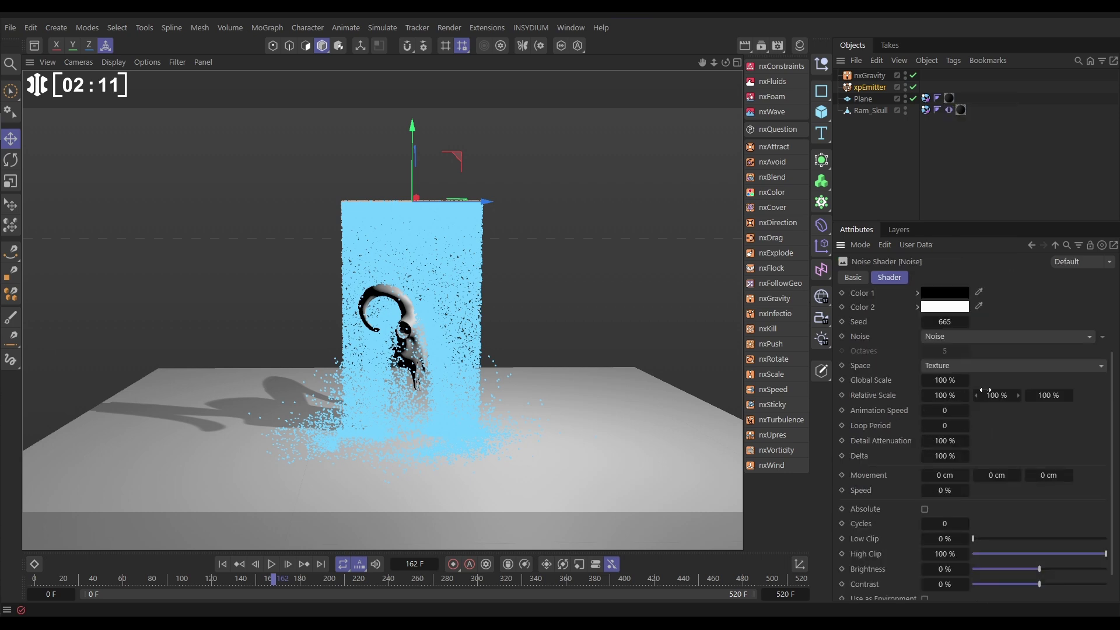
{"action": "left_click", "coordinate": [943, 379]}
{"action": "left_click", "coordinate": [1020, 539]}
{"action": "left_click_drag", "start_coordinate": [1039, 540], "coordinate": [1072, 557]}
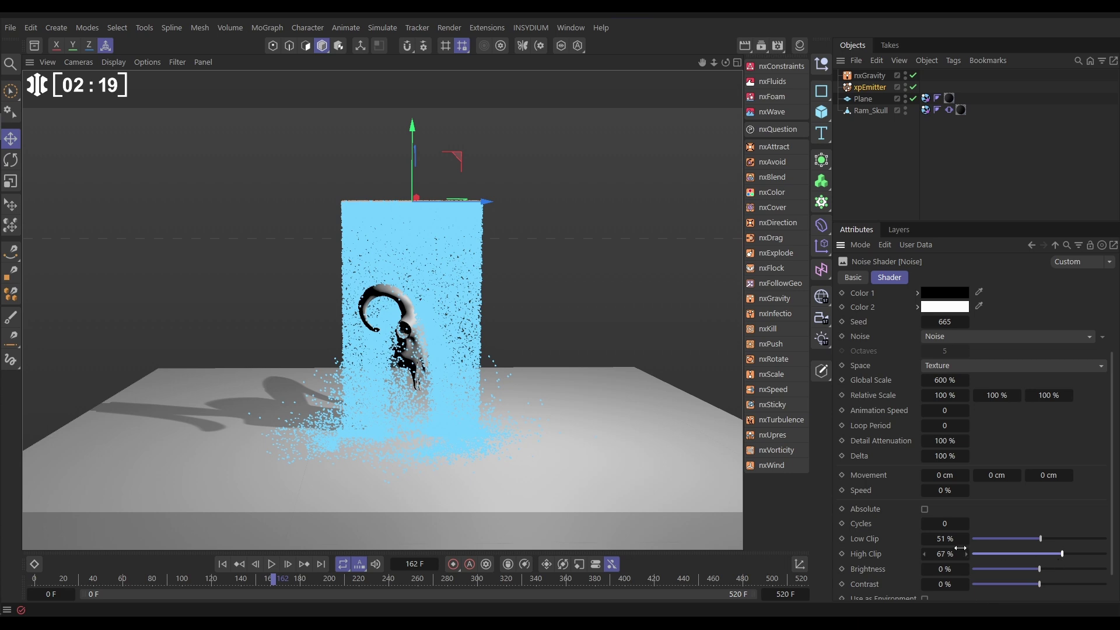
{"action": "scroll", "coordinate": [1107, 547], "scroll_direction": "up", "scroll_amount": 3}
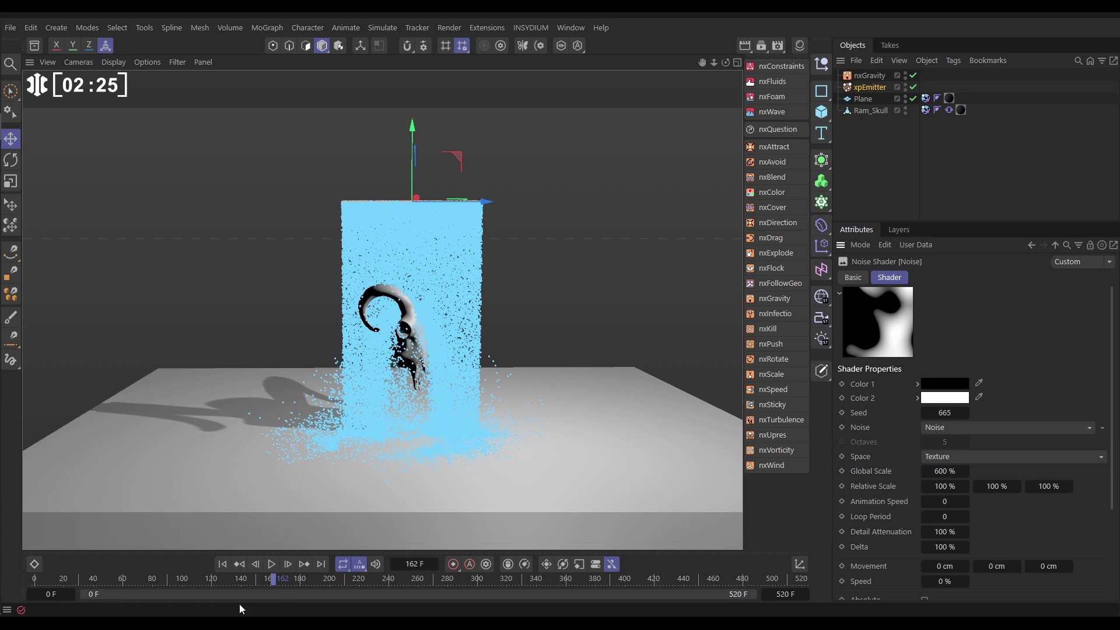
Step: Replay the simulation and set the noise Animation Speed to 0.5
{"action": "left_click", "coordinate": [222, 564]}
{"action": "left_click", "coordinate": [271, 564]}
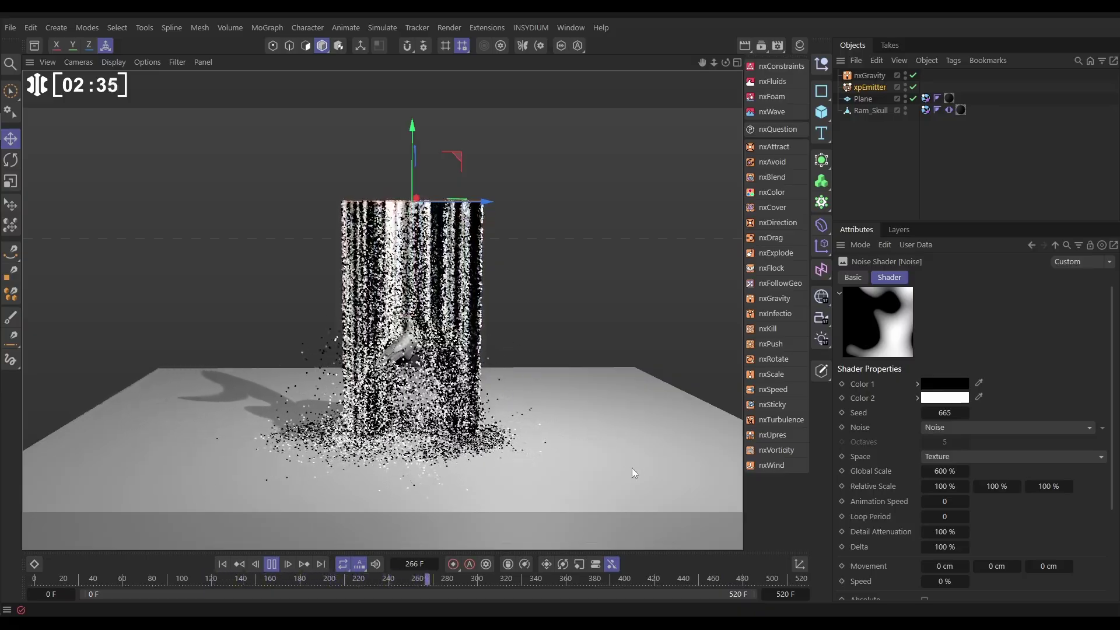
{"action": "left_click", "coordinate": [938, 501]}
{"action": "type", "text": "0.5"}
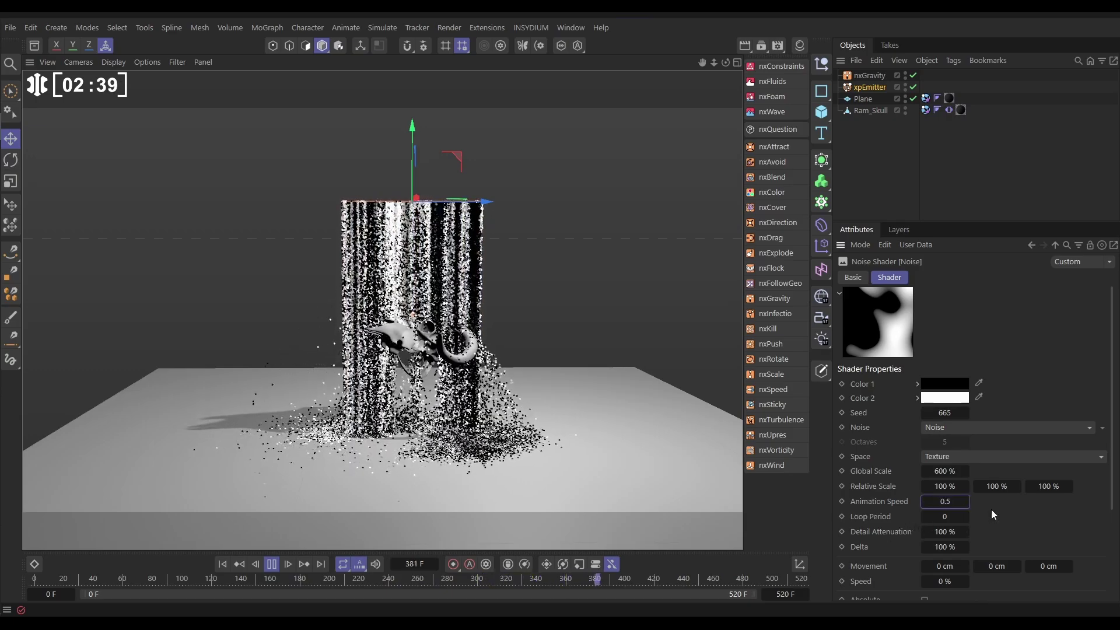
Step: Restart playback, nudge noise Low Clip to 56%, and stop at frame 447
{"action": "left_click", "coordinate": [222, 564]}
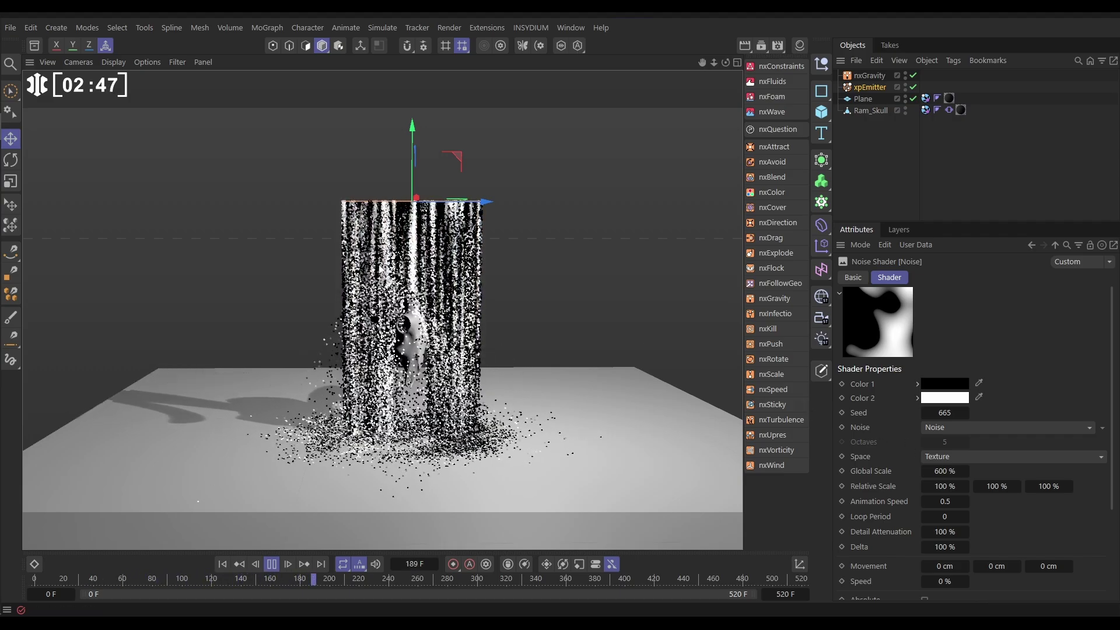
{"action": "left_click_drag", "start_coordinate": [1112, 452], "coordinate": [1114, 553]}
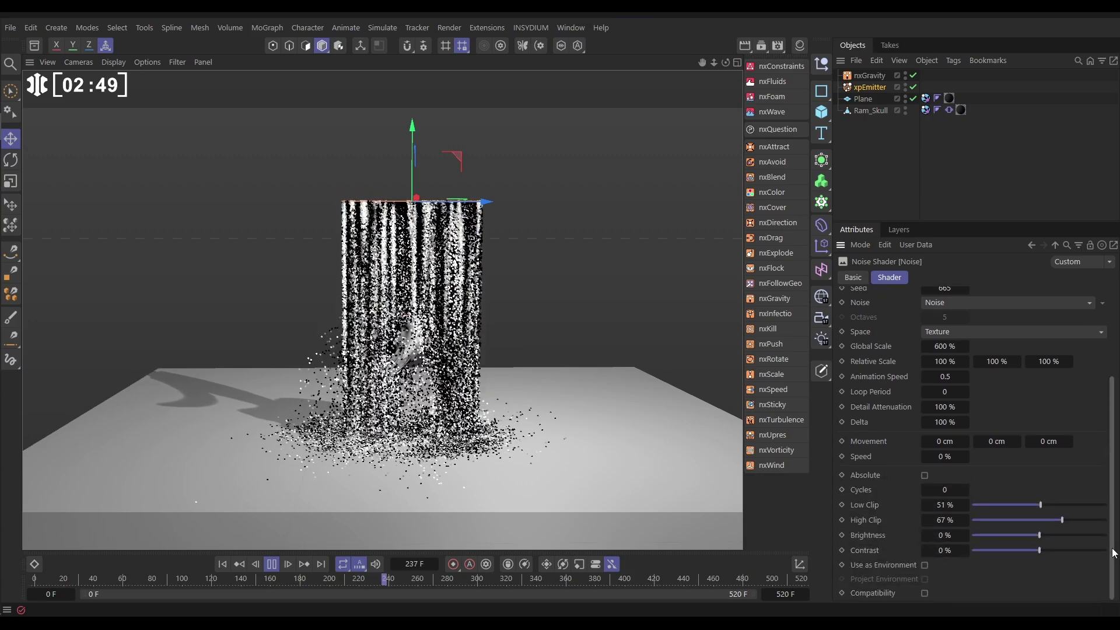
{"action": "left_click_drag", "start_coordinate": [1040, 505], "coordinate": [1050, 510]}
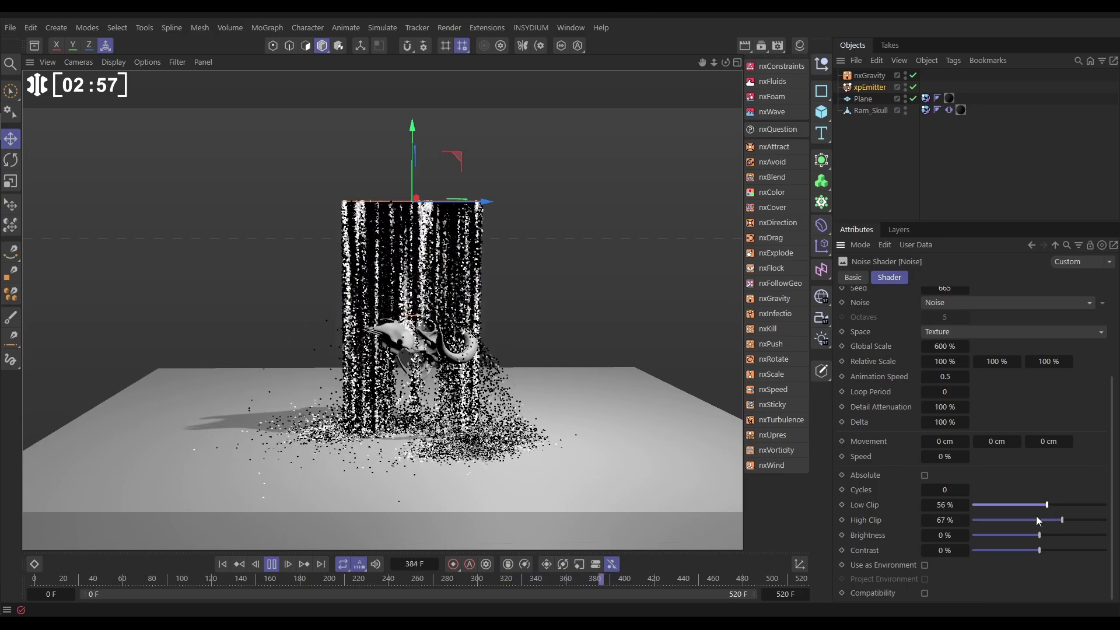
{"action": "left_click", "coordinate": [272, 568]}
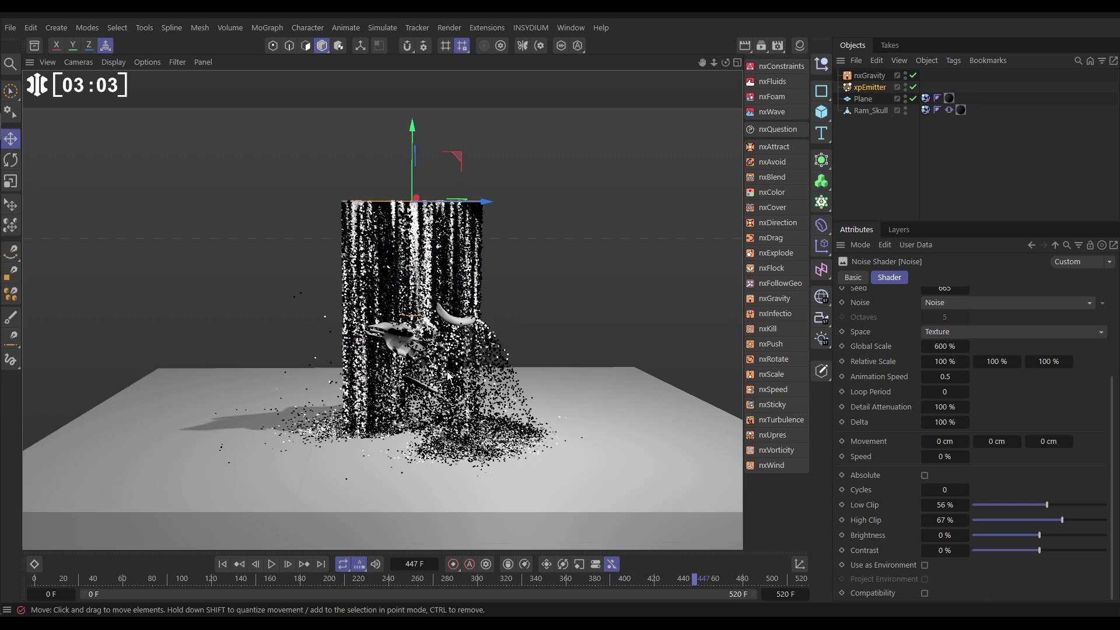
Step: Add an nxConstraints object with a Connection Birth constraint
{"action": "left_click", "coordinate": [770, 67]}
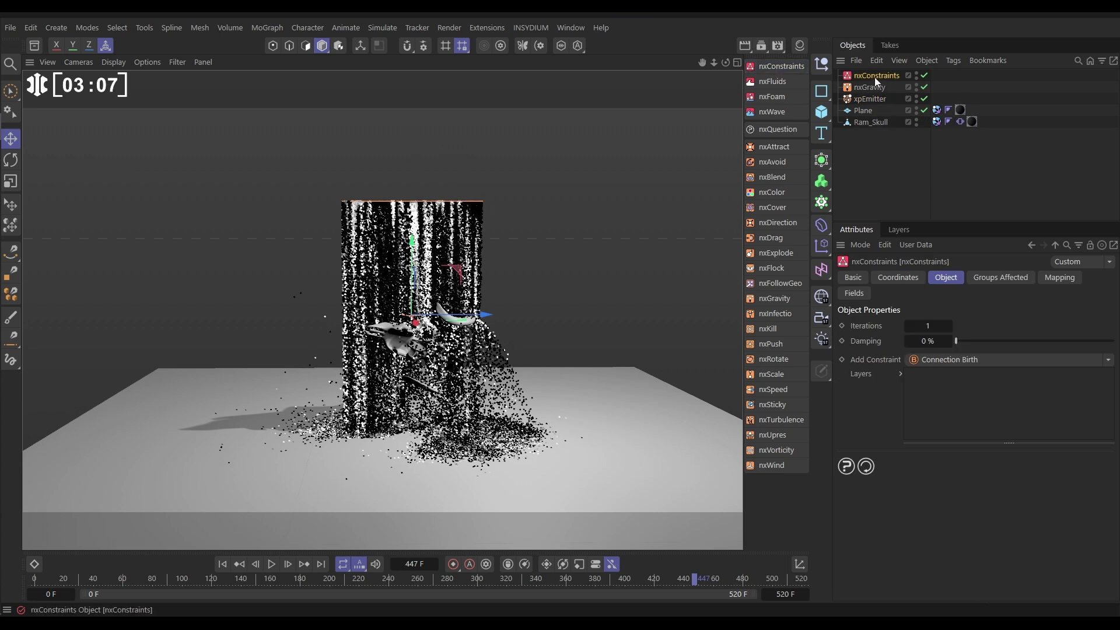
{"action": "left_click", "coordinate": [1108, 361]}
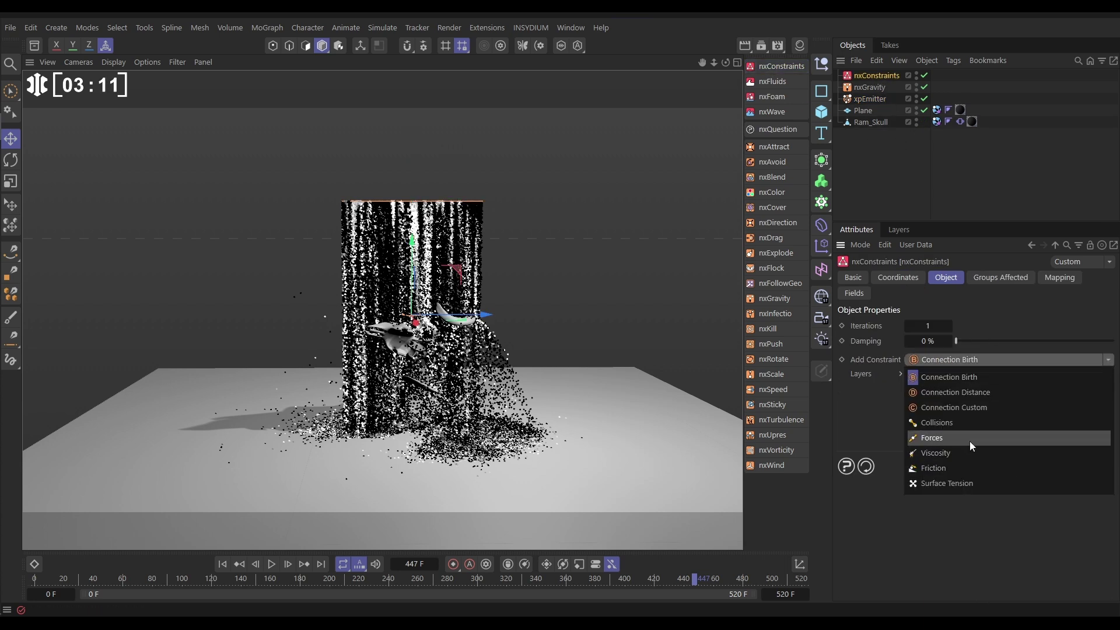
{"action": "left_click", "coordinate": [961, 377]}
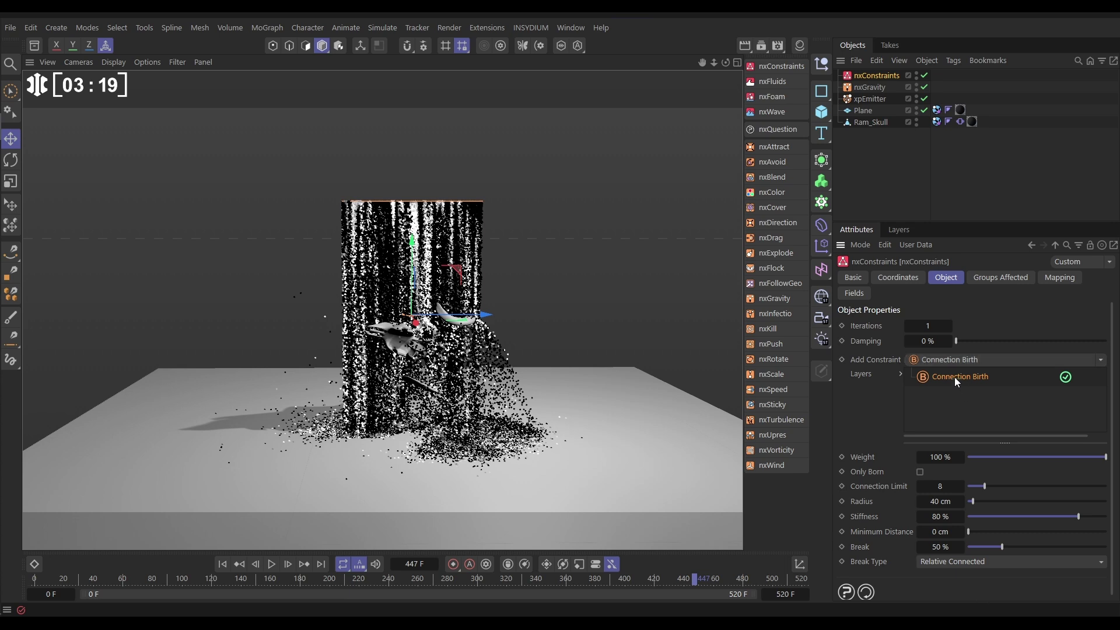
Step: Set Iterations 3, Connection Limit 12, Radius 60 cm and Break Type None
{"action": "left_click", "coordinate": [948, 325]}
{"action": "left_click", "coordinate": [949, 326]}
{"action": "type", "text": "12"}
{"action": "key", "text": "Tab"}
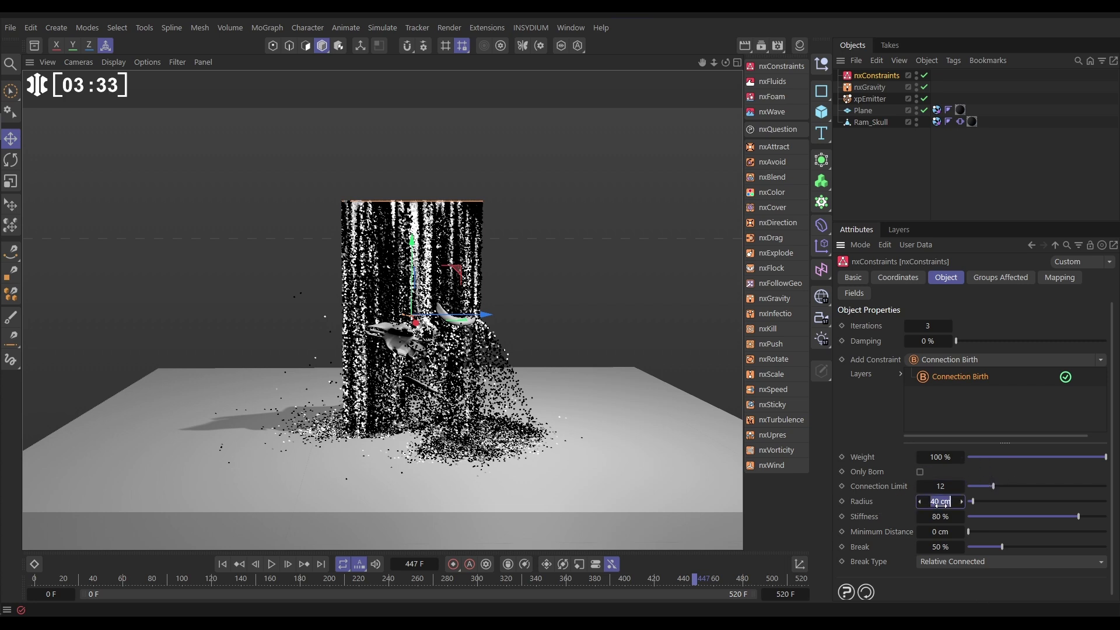
{"action": "type", "text": "60"}
{"action": "key", "text": "Return"}
{"action": "left_click", "coordinate": [933, 561]}
{"action": "left_click", "coordinate": [939, 496]}
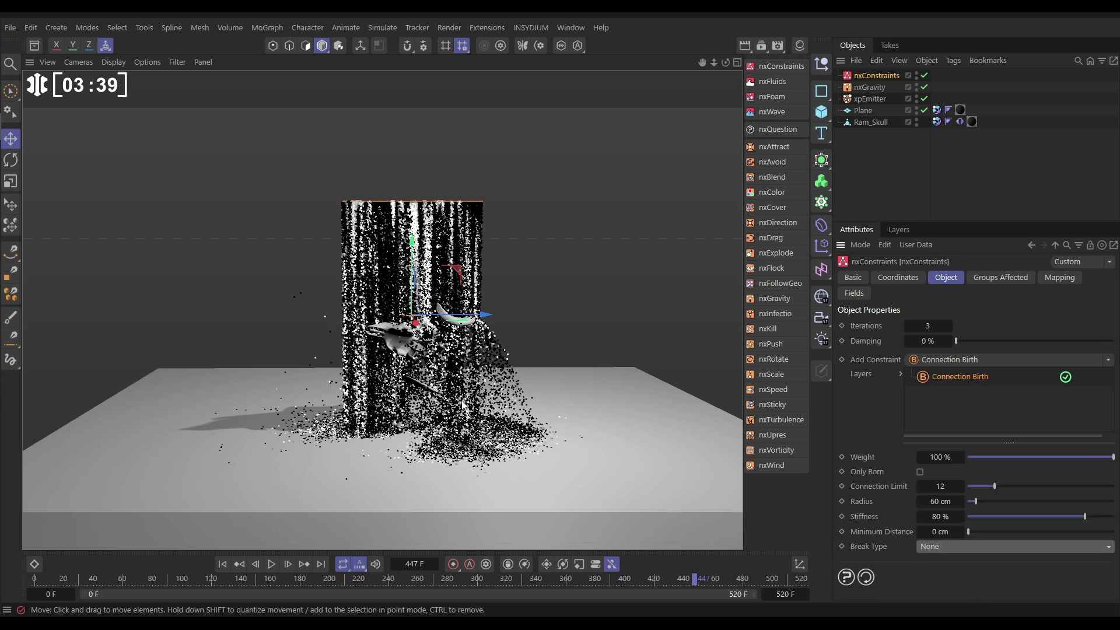
{"action": "left_click", "coordinate": [222, 563]}
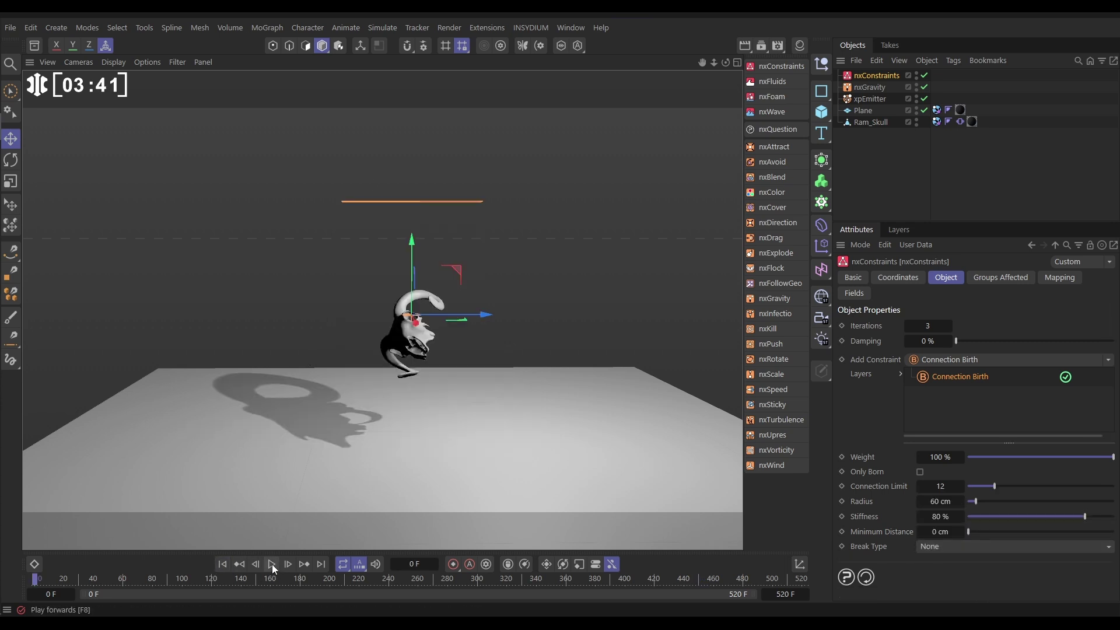
{"action": "left_click", "coordinate": [271, 563]}
{"action": "left_click", "coordinate": [657, 166]}
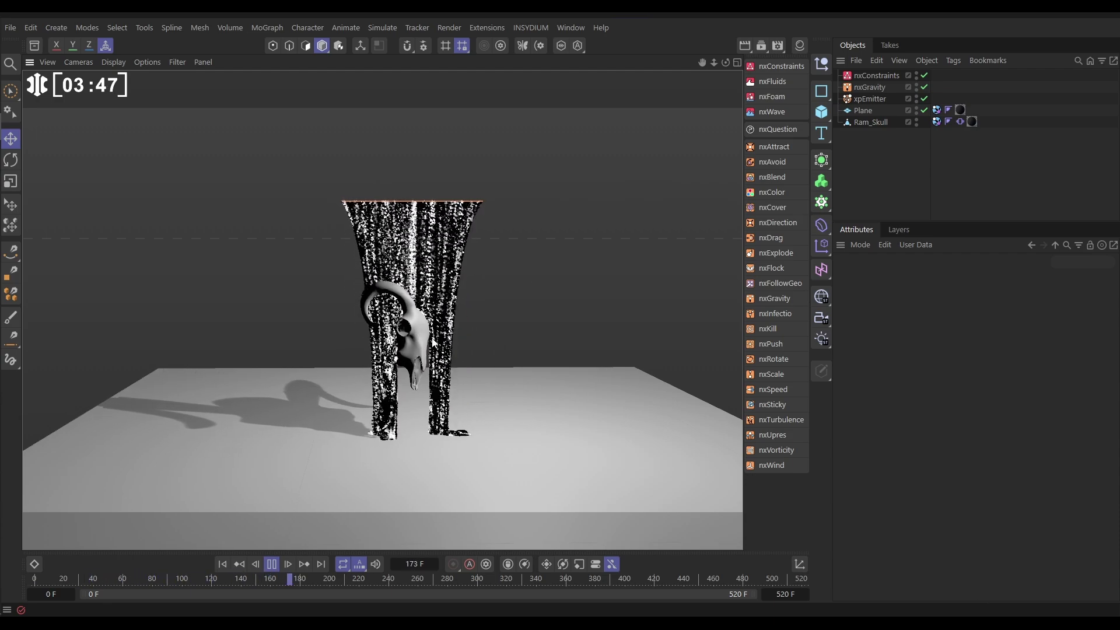
{"action": "scroll", "coordinate": [433, 346], "scroll_direction": "up", "scroll_amount": 3}
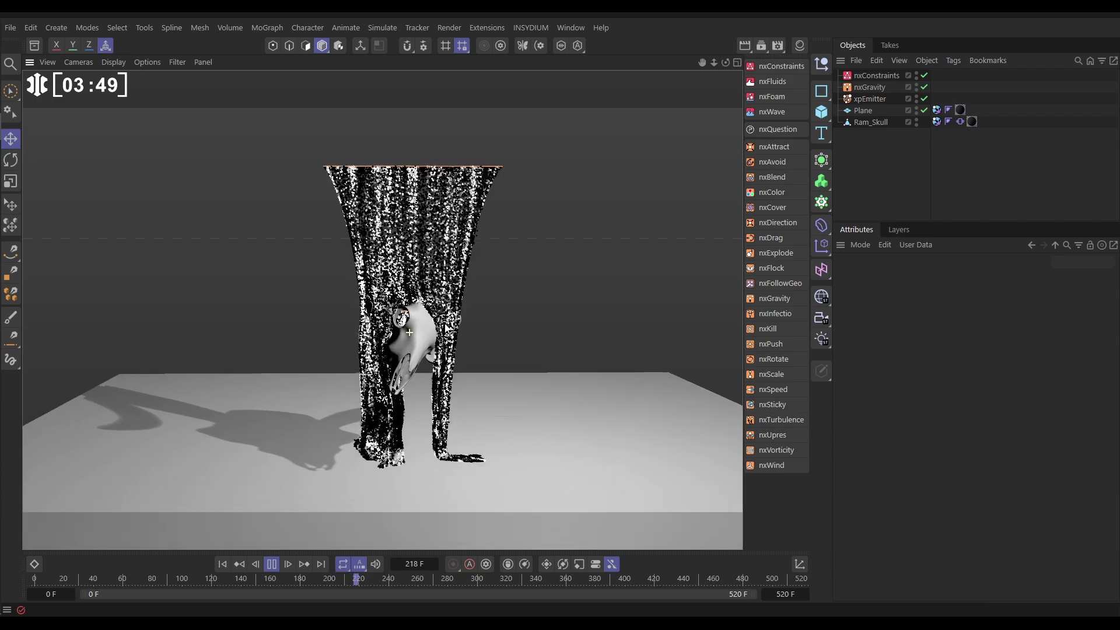
{"action": "left_click_drag", "start_coordinate": [432, 345], "coordinate": [409, 357], "text": "alt"}
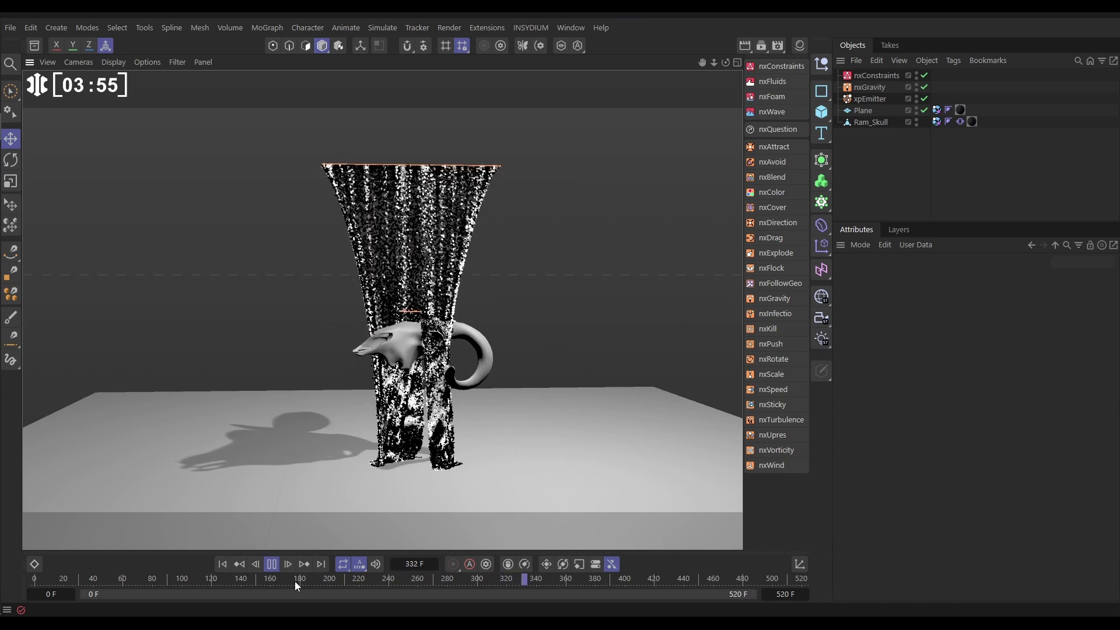
{"action": "left_click", "coordinate": [272, 564]}
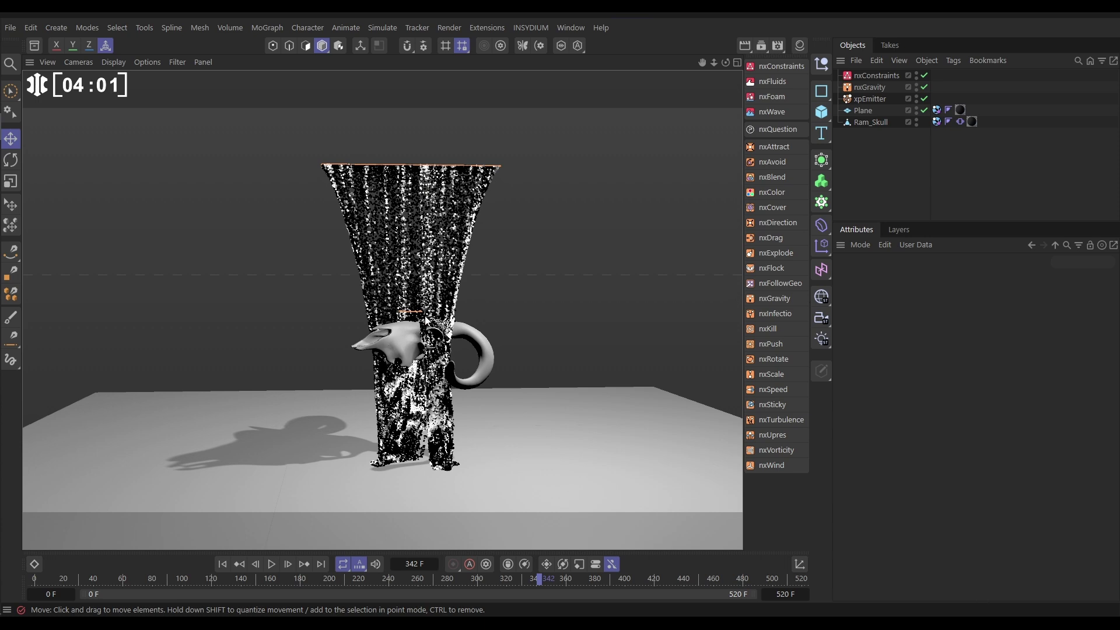
{"action": "left_click", "coordinate": [223, 564]}
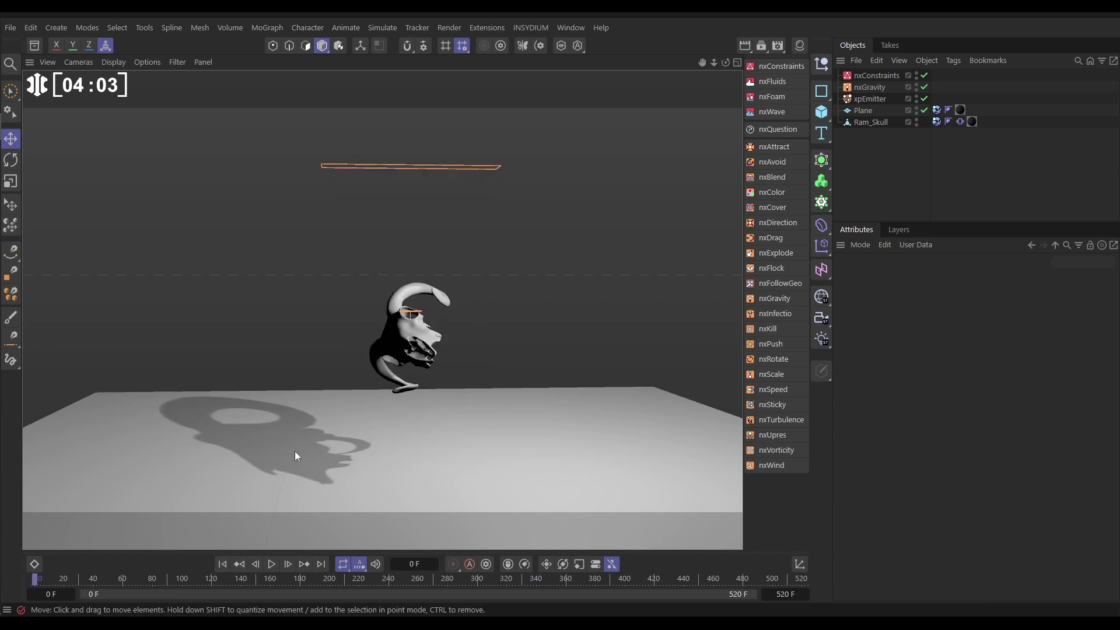
{"action": "left_click", "coordinate": [269, 565]}
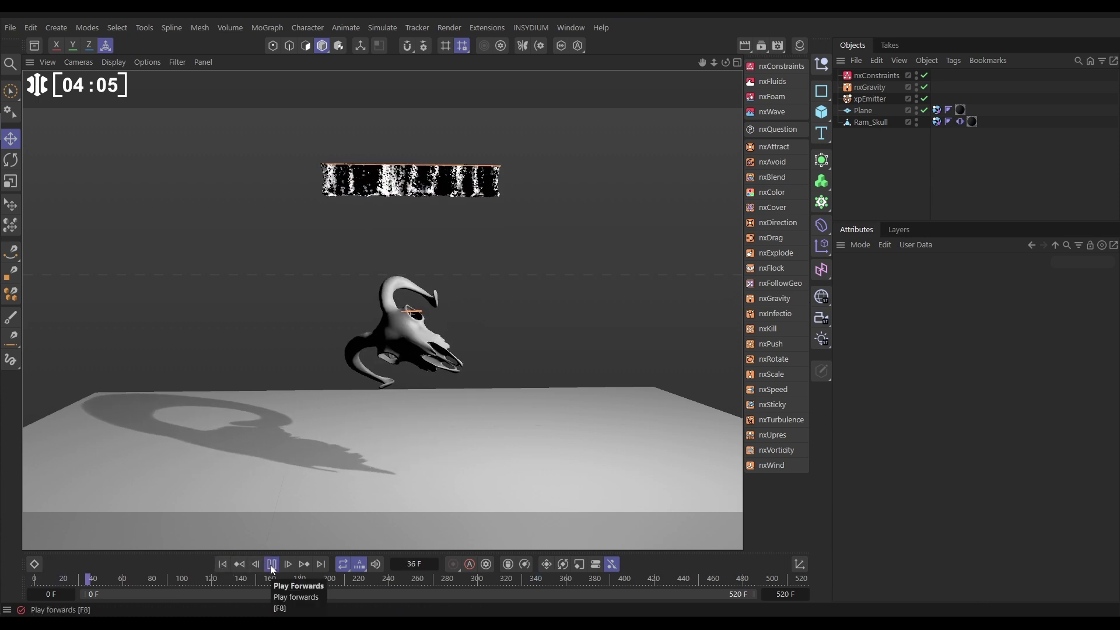
{"action": "left_click", "coordinate": [271, 565]}
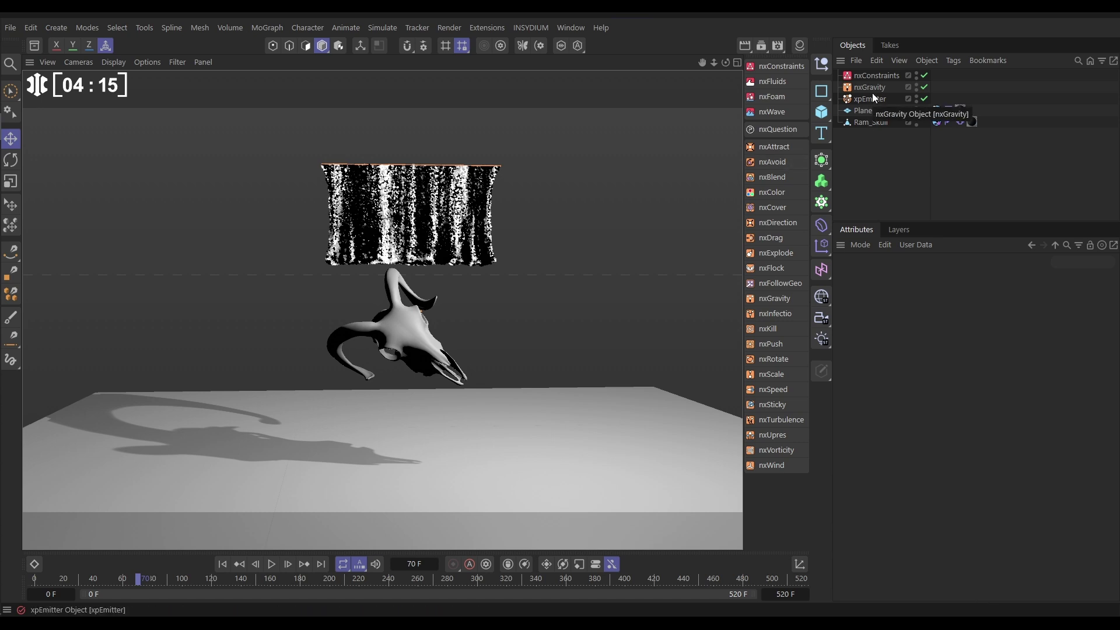
Step: Give the nxConstraints springs an Absolute break type with Break Above at 300 cm
{"action": "left_click", "coordinate": [872, 77]}
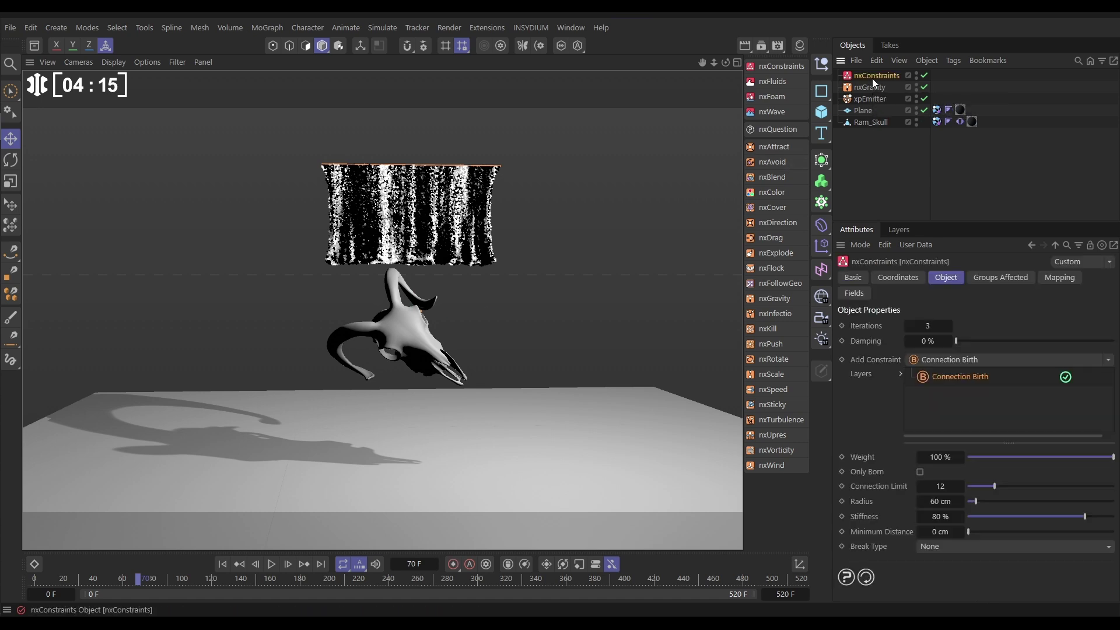
{"action": "left_click", "coordinate": [939, 547]}
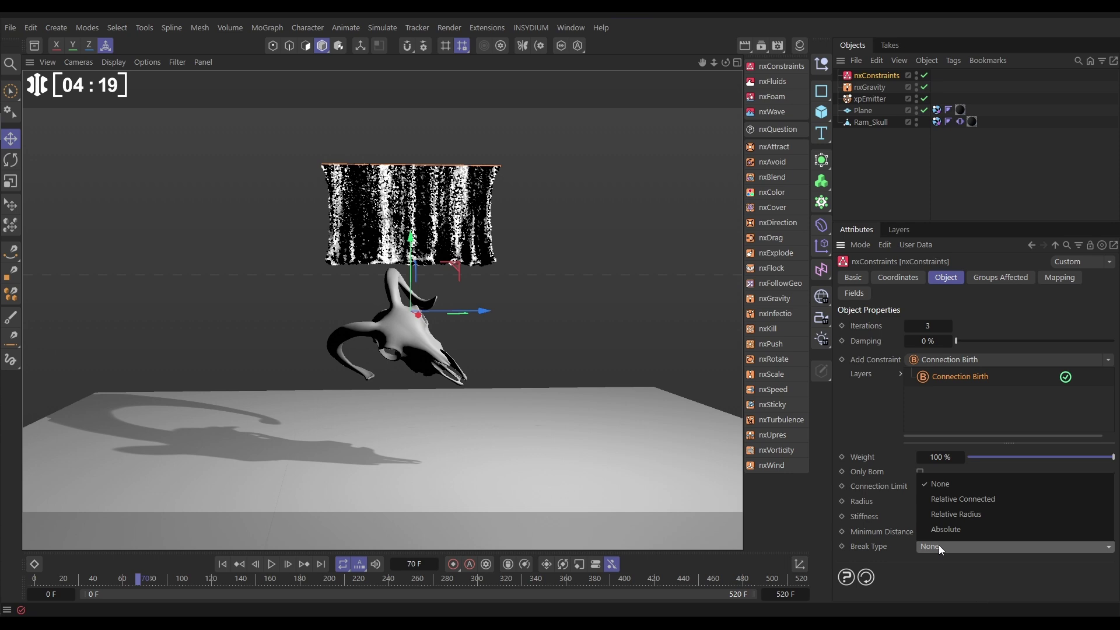
{"action": "left_click", "coordinate": [942, 529]}
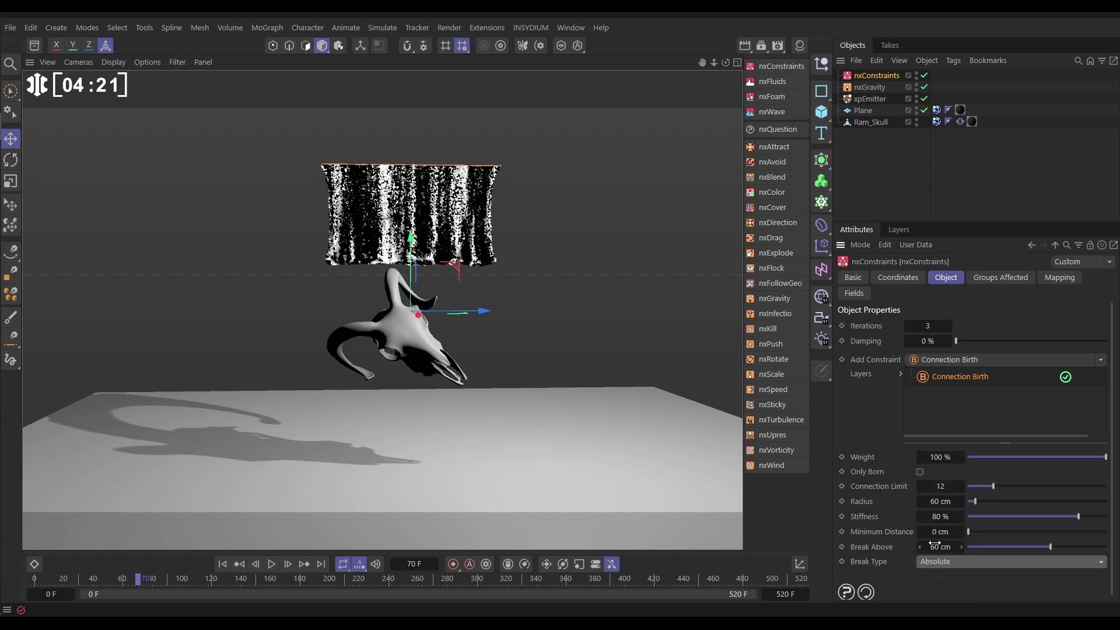
{"action": "double_click", "coordinate": [938, 547]}
{"action": "type", "text": "300"}
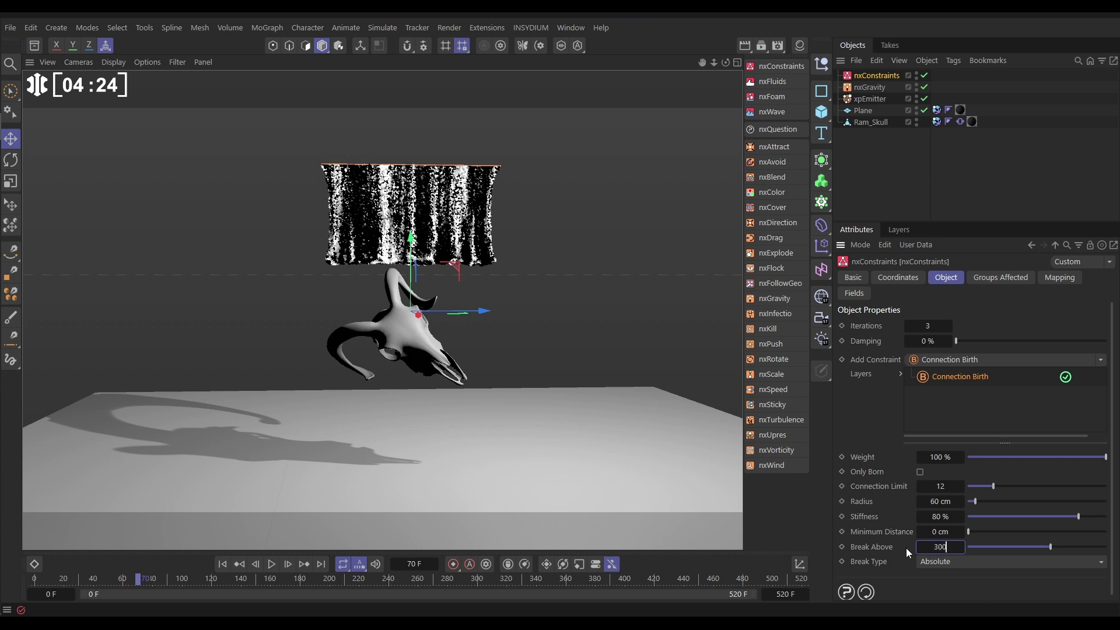
{"action": "key", "text": "Return"}
Step: Replay the simulation from the start and pause at frame 275
{"action": "left_click", "coordinate": [222, 563]}
{"action": "left_click", "coordinate": [271, 563]}
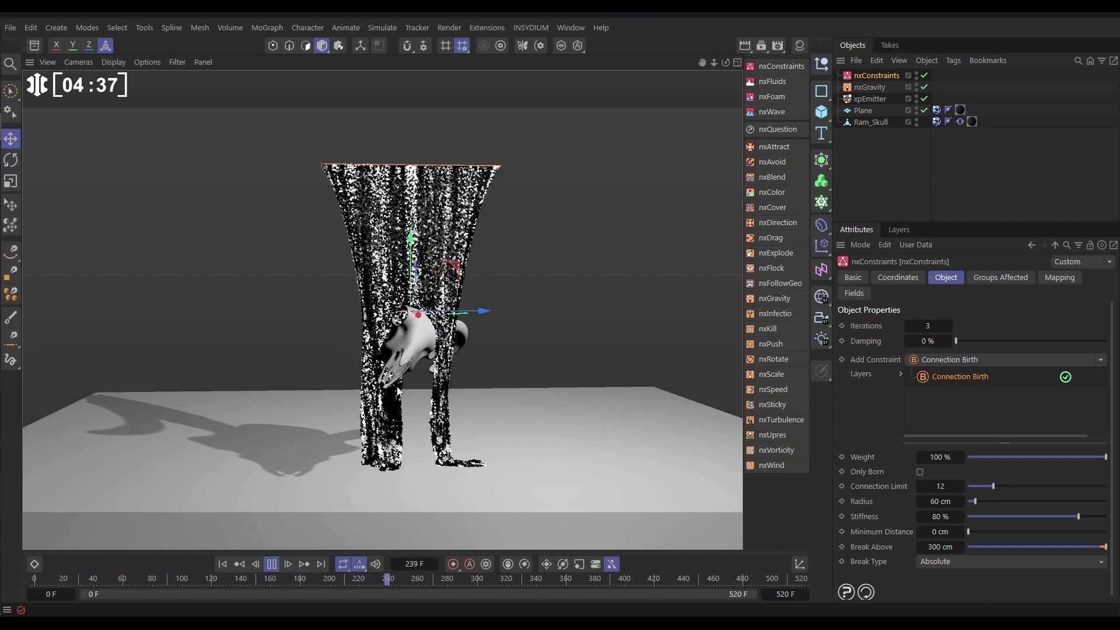
{"action": "left_click", "coordinate": [273, 565]}
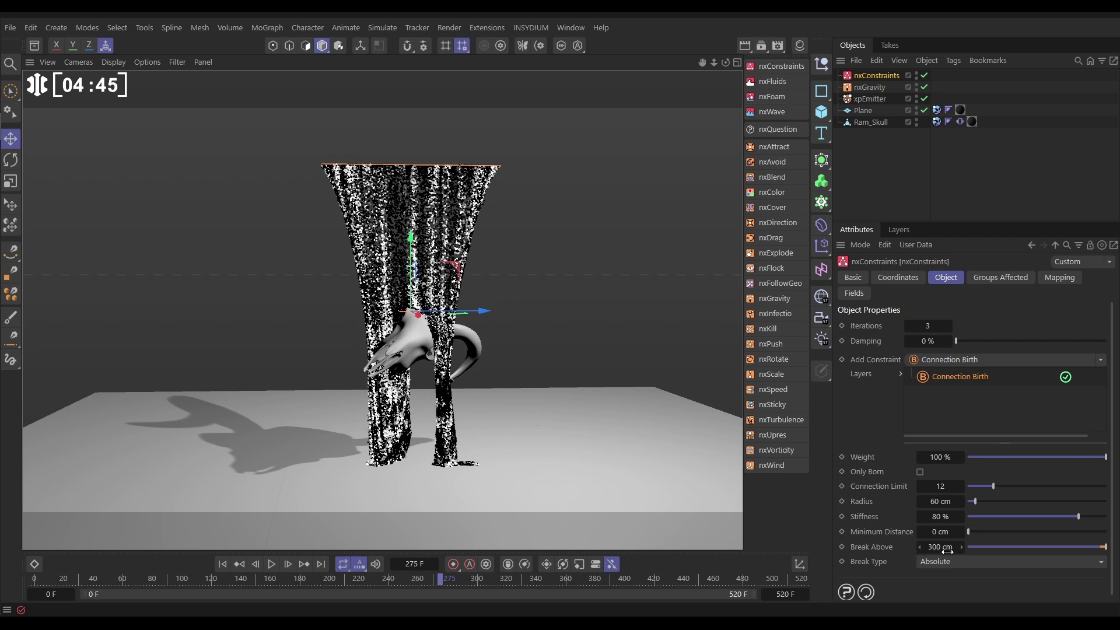
Step: Add a Color (Brightness) mapping layer to nxConstraints driving the Break parameter
{"action": "left_click", "coordinate": [1058, 278]}
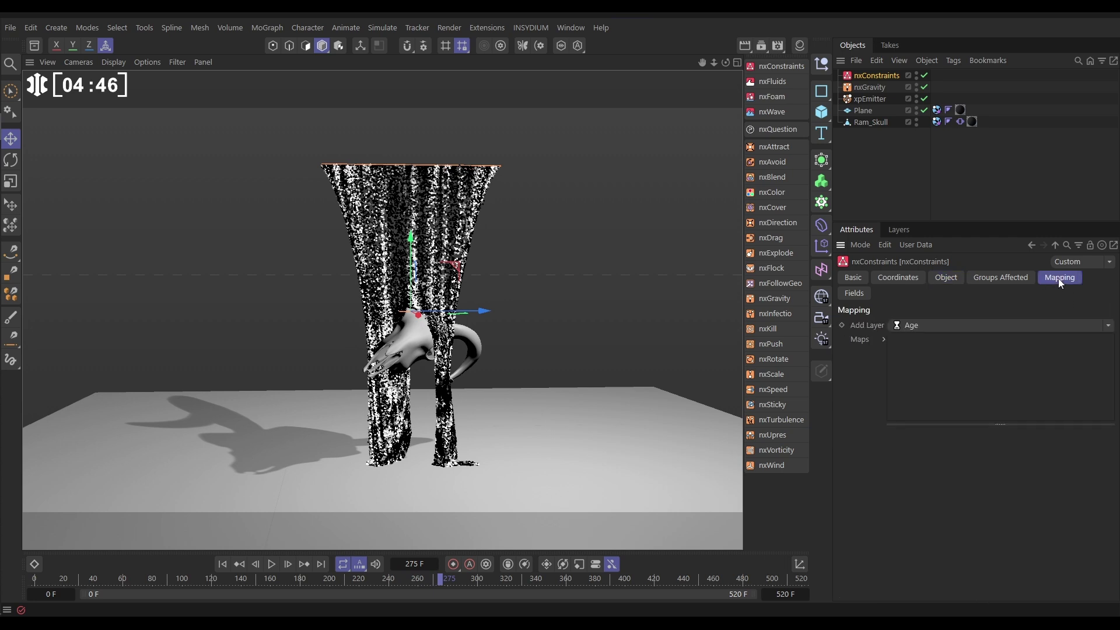
{"action": "left_click", "coordinate": [978, 327]}
{"action": "left_click", "coordinate": [946, 359]}
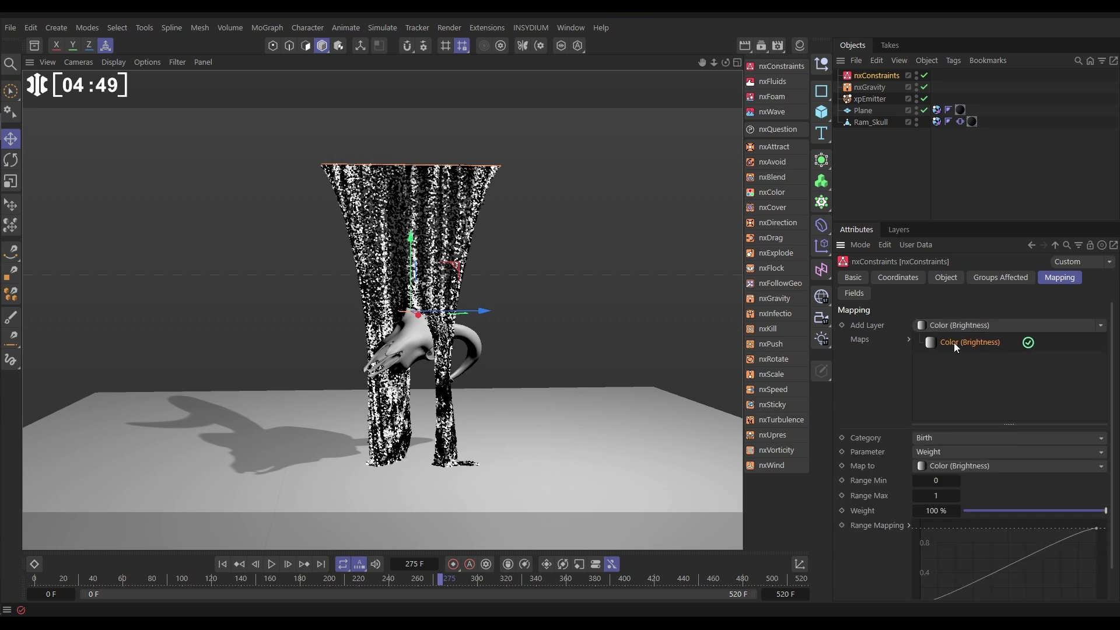
{"action": "left_click", "coordinate": [926, 452]}
{"action": "left_click", "coordinate": [947, 528]}
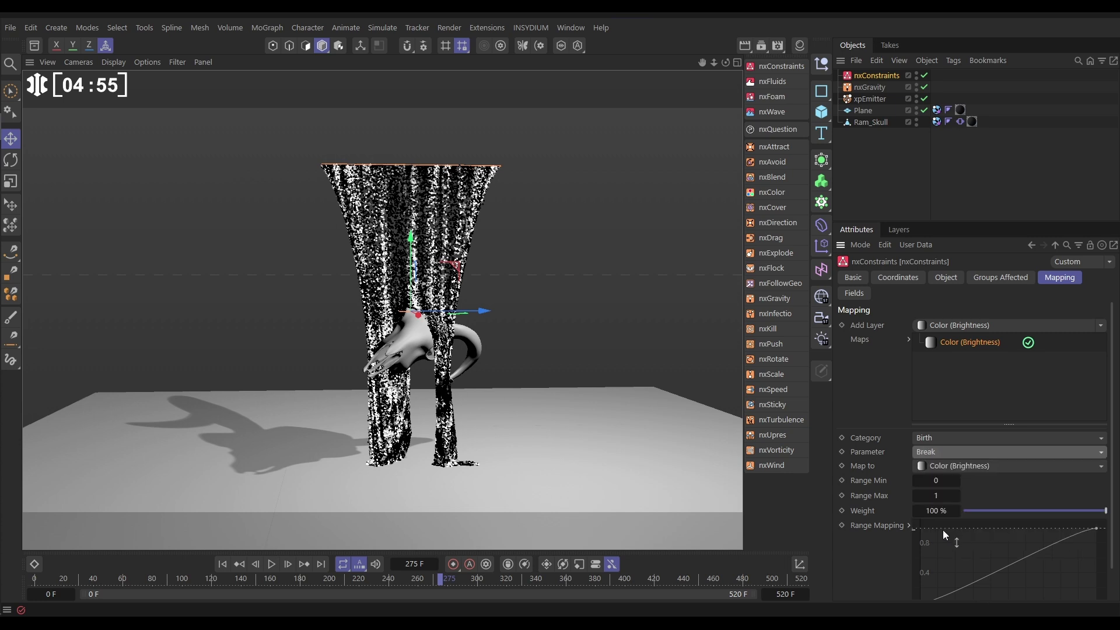
Step: Reshape the range mapping curve by adjusting its start and end knots
{"action": "scroll", "coordinate": [1110, 494], "scroll_direction": "down", "scroll_amount": 2}
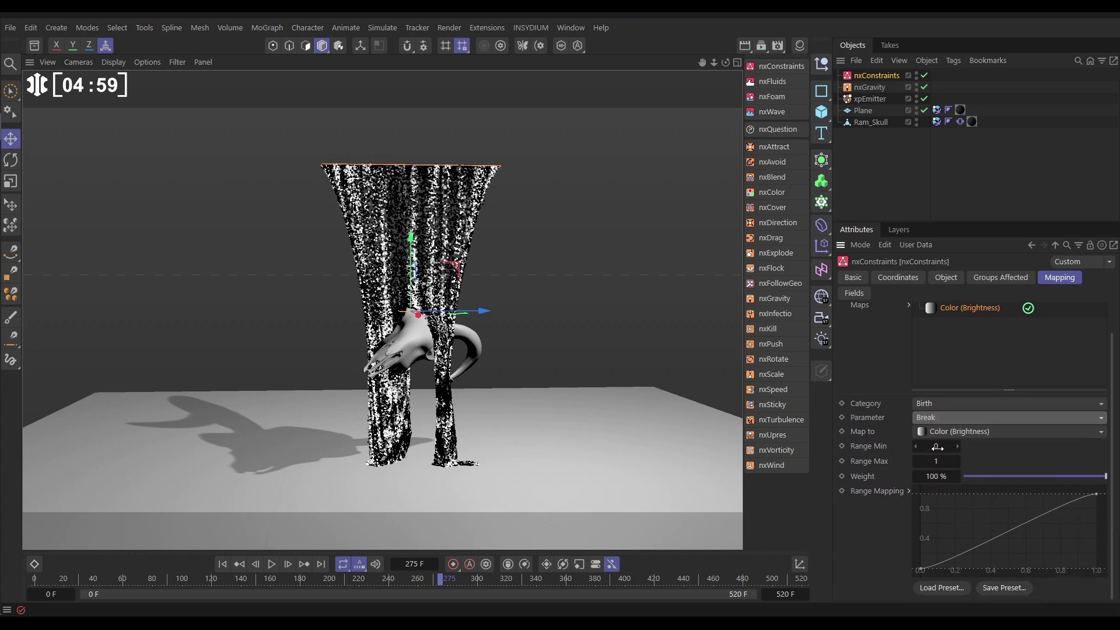
{"action": "left_click", "coordinate": [916, 571]}
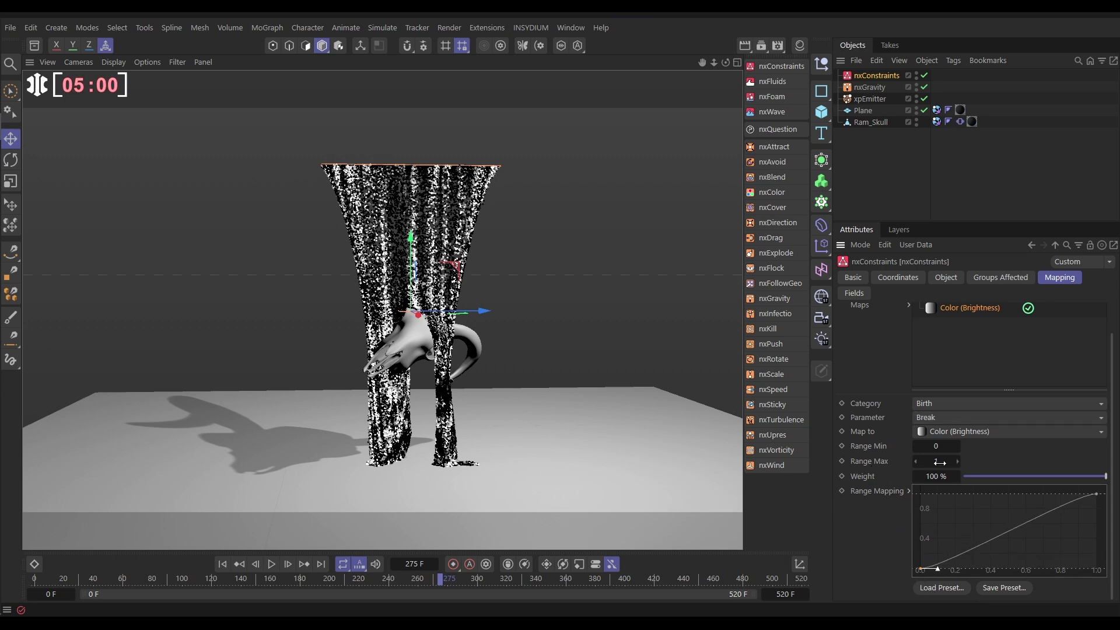
{"action": "left_click", "coordinate": [1097, 494]}
{"action": "left_click", "coordinate": [919, 570]}
{"action": "left_click", "coordinate": [1097, 495]}
{"action": "left_click", "coordinate": [222, 564]}
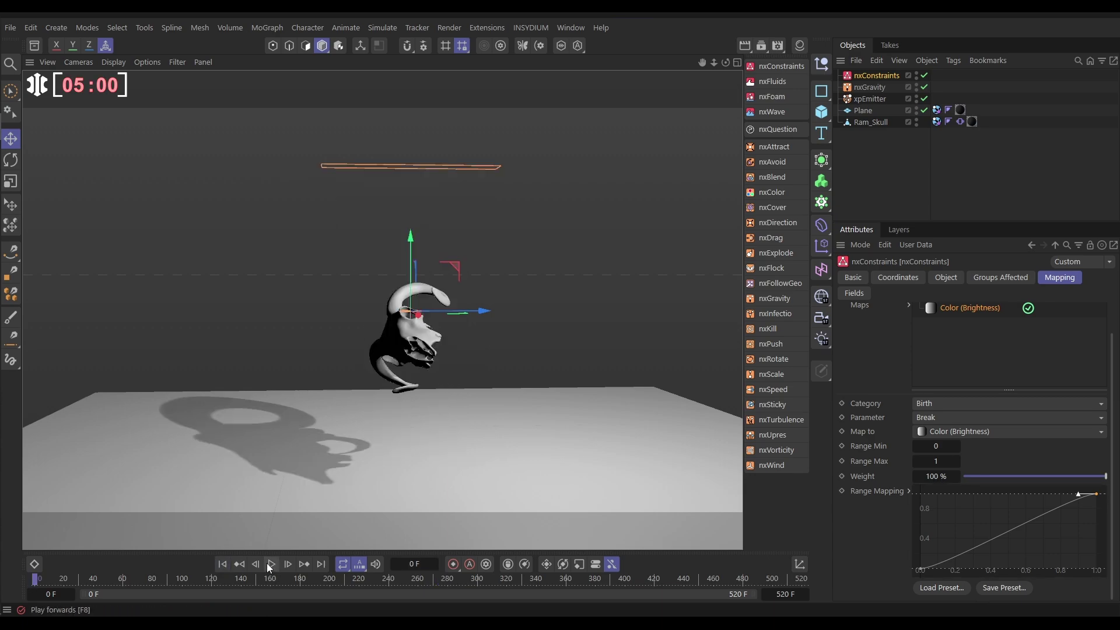
{"action": "left_click", "coordinate": [268, 564]}
{"action": "left_click", "coordinate": [595, 182]}
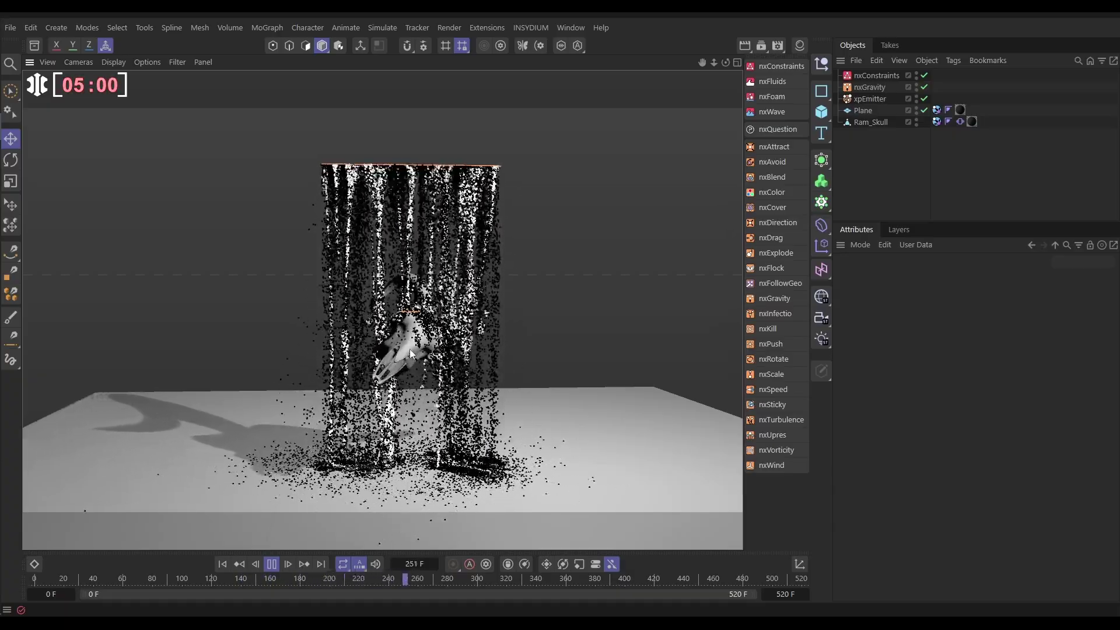
{"action": "left_click_drag", "start_coordinate": [411, 353], "coordinate": [392, 298], "text": "alt"}
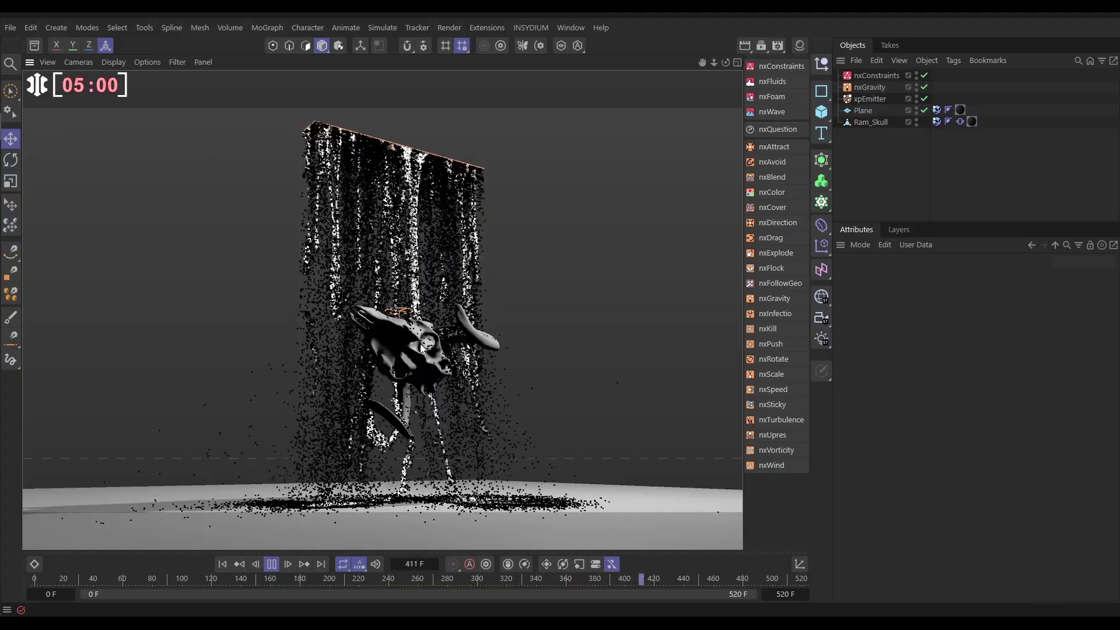
{"action": "left_click_drag", "start_coordinate": [421, 348], "coordinate": [392, 361], "text": "alt"}
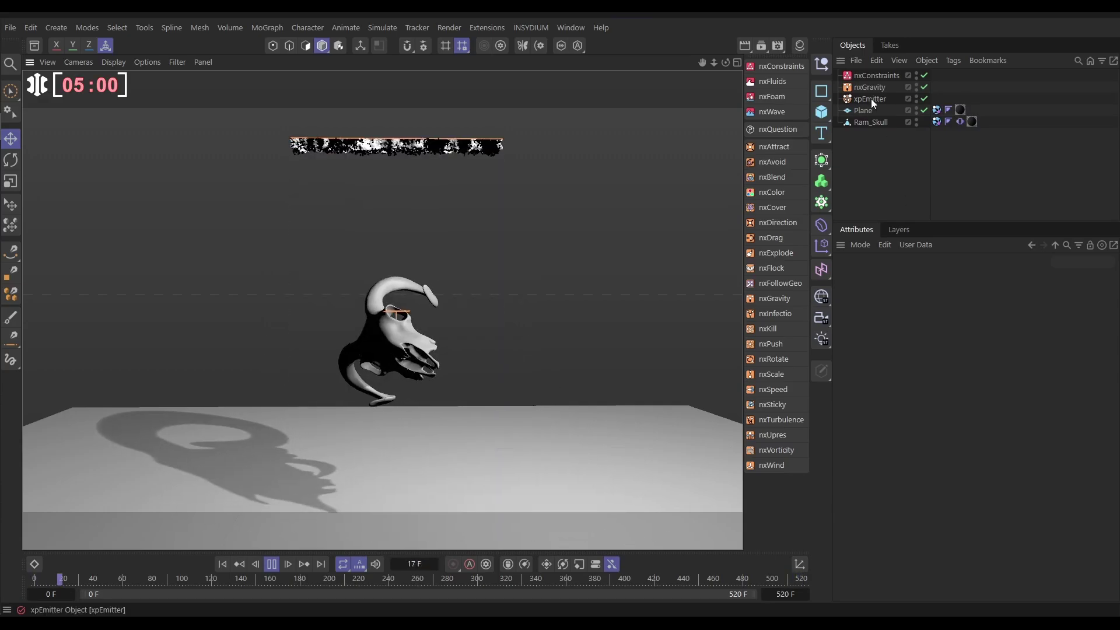
Step: Set the xpEmitter noise shader's Low Clip to 49% and High Clip to 79%
{"action": "left_click", "coordinate": [870, 100]}
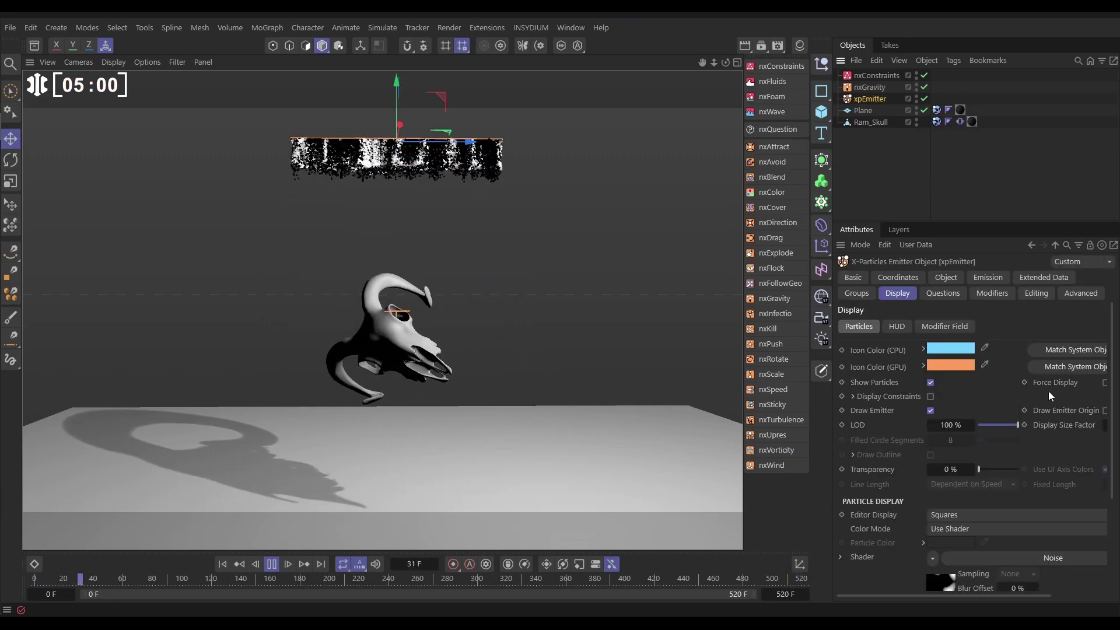
{"action": "left_click", "coordinate": [954, 579]}
{"action": "scroll", "coordinate": [1111, 496], "scroll_direction": "down", "scroll_amount": 3}
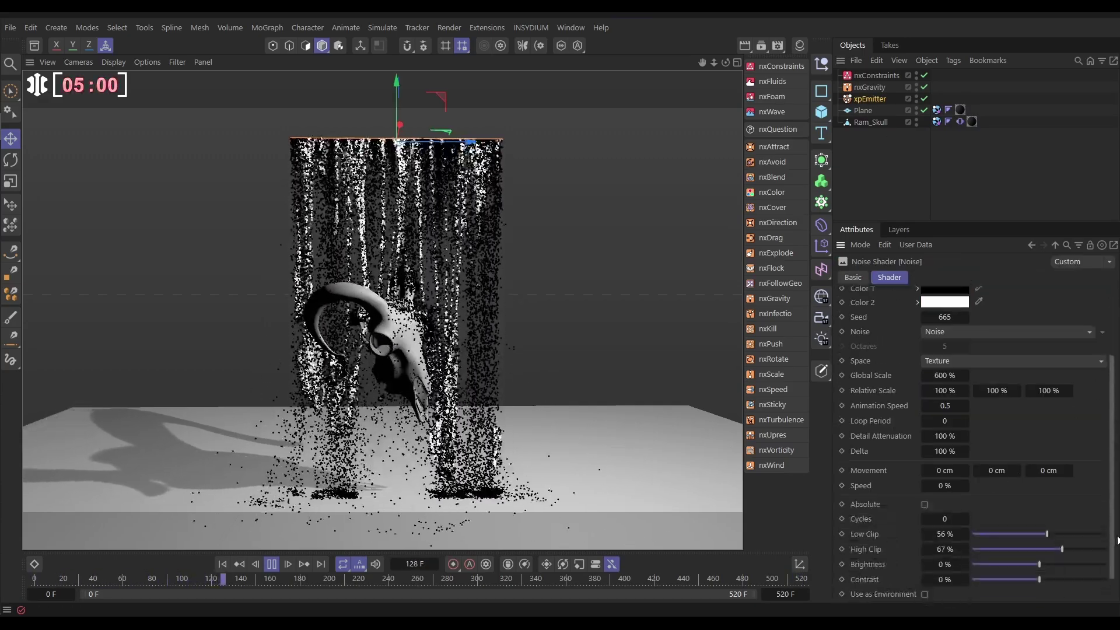
{"action": "scroll", "coordinate": [1111, 525], "scroll_direction": "down", "scroll_amount": 1}
{"action": "mouse_move", "coordinate": [1047, 513]}
{"action": "left_mouse_down"}
{"action": "mouse_move", "coordinate": [1038, 516]}
{"action": "mouse_move", "coordinate": [1056, 530]}
{"action": "left_mouse_up"}
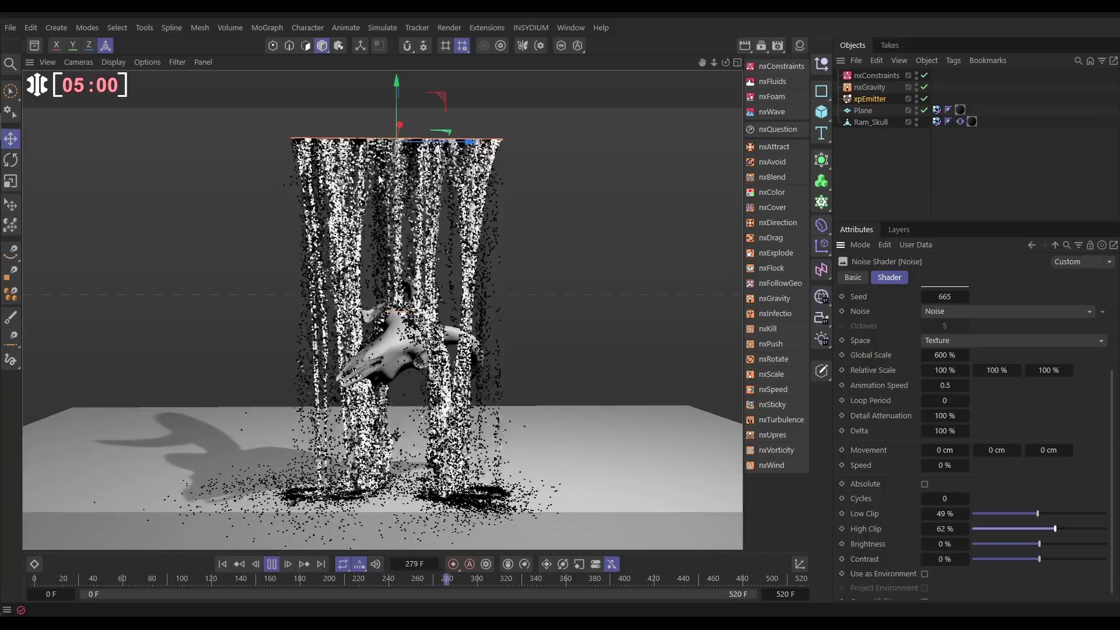
{"action": "left_click_drag", "start_coordinate": [1054, 528], "coordinate": [1077, 530]}
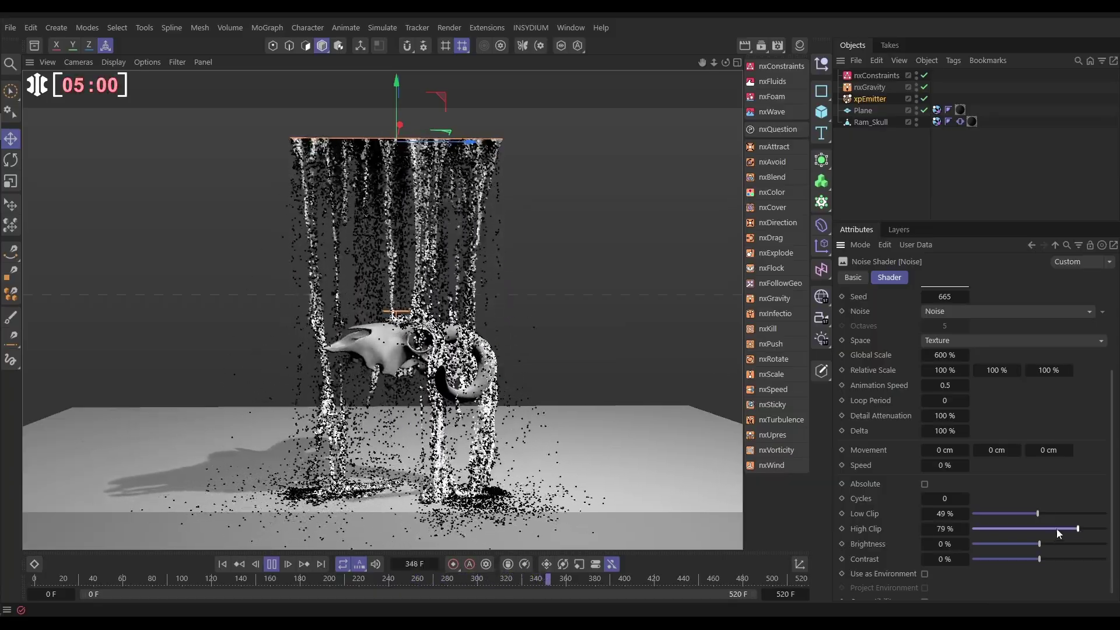